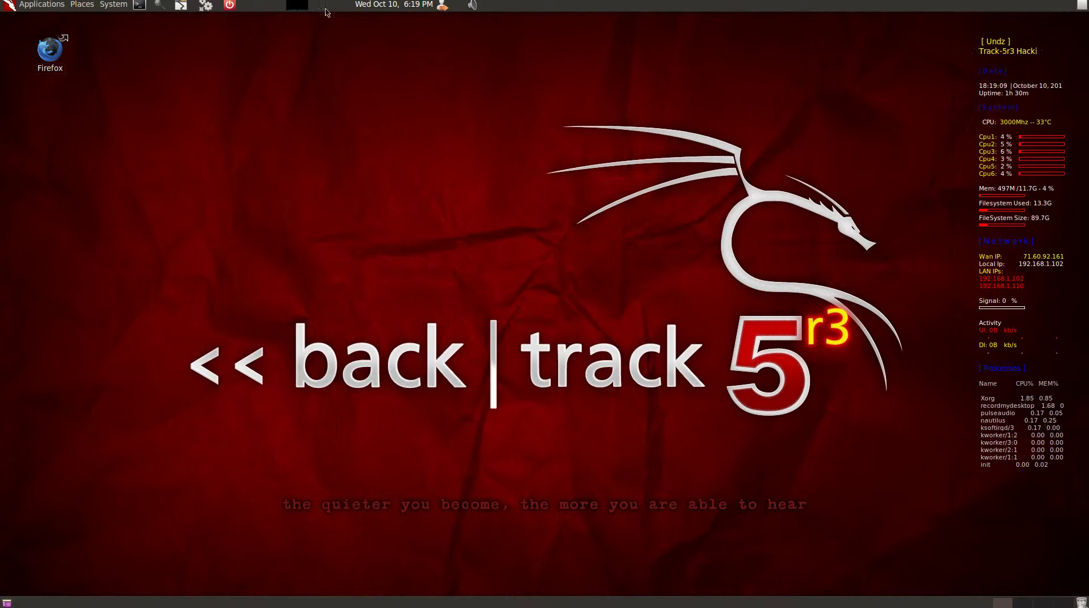
- Switch the CPU to on-demand scaling with TWEAKS > cpu on demand, dropping it to 800 MHz
{"action": "left_click", "coordinate": [45, 4]}
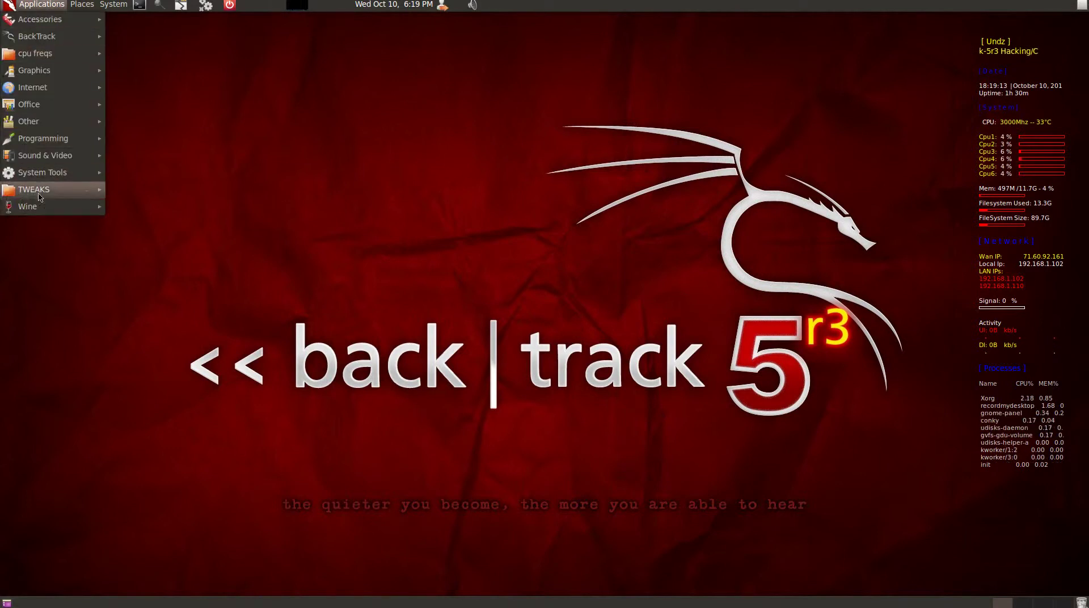
{"action": "mouse_move", "coordinate": [35, 193]}
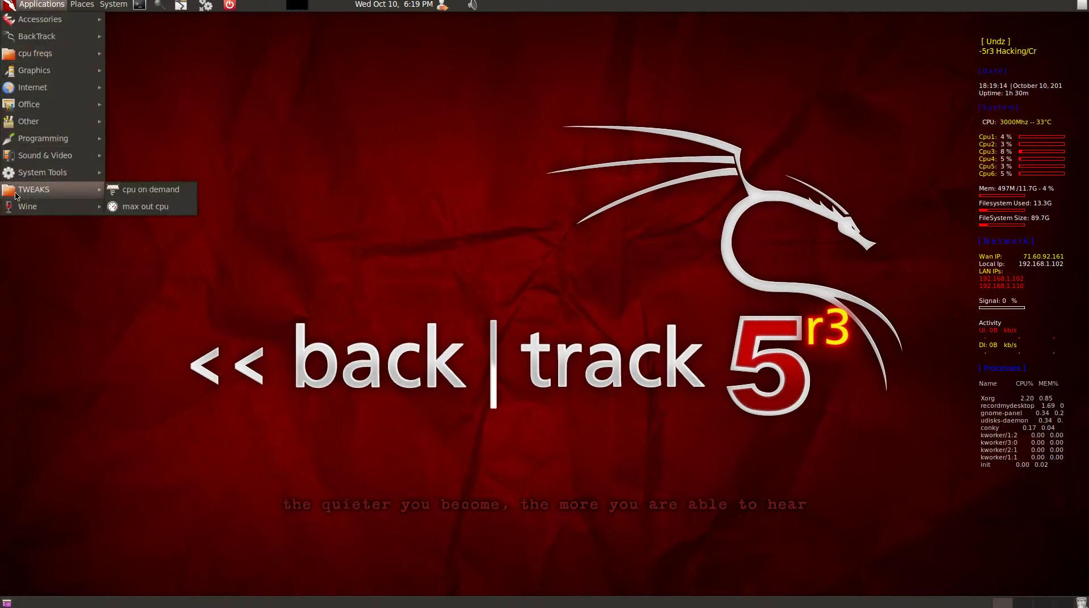
{"action": "left_click", "coordinate": [158, 195]}
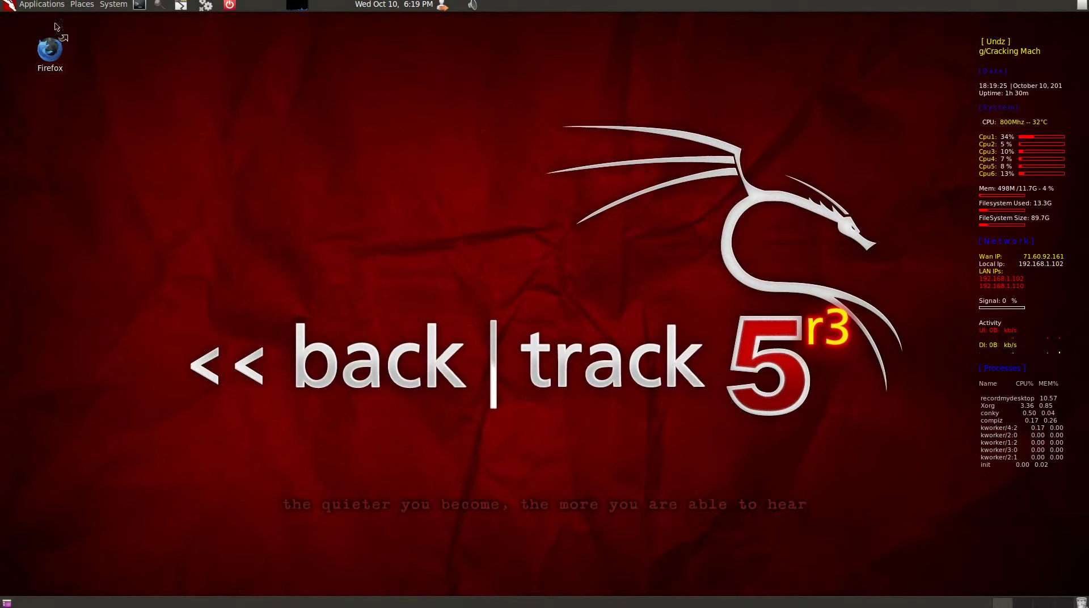
- Max the CPU back out to 3000 MHz with TWEAKS > max out cpu
{"action": "left_click", "coordinate": [48, 6]}
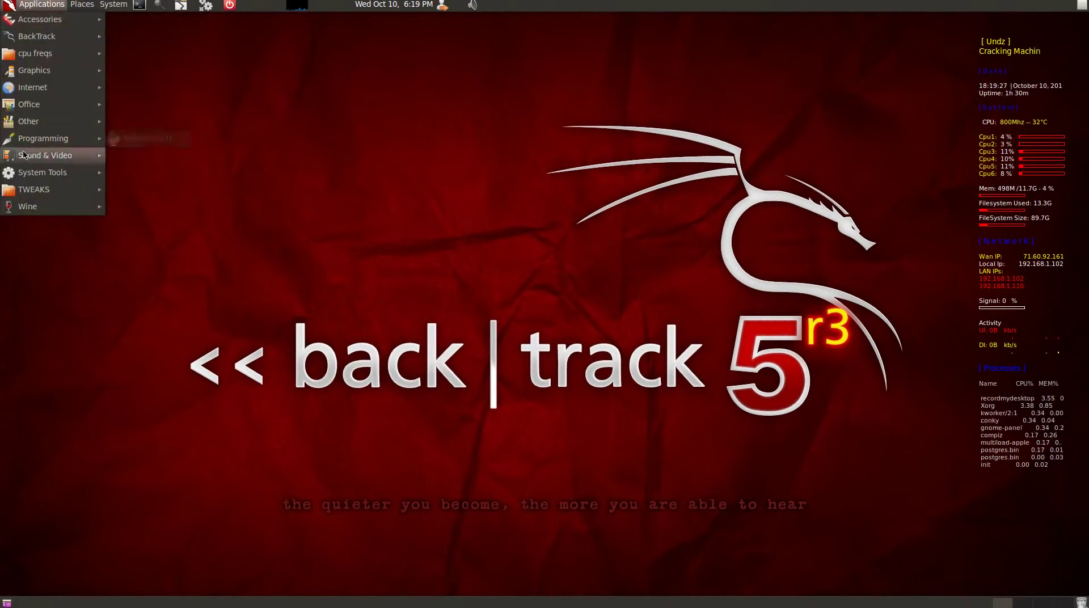
{"action": "mouse_move", "coordinate": [55, 192]}
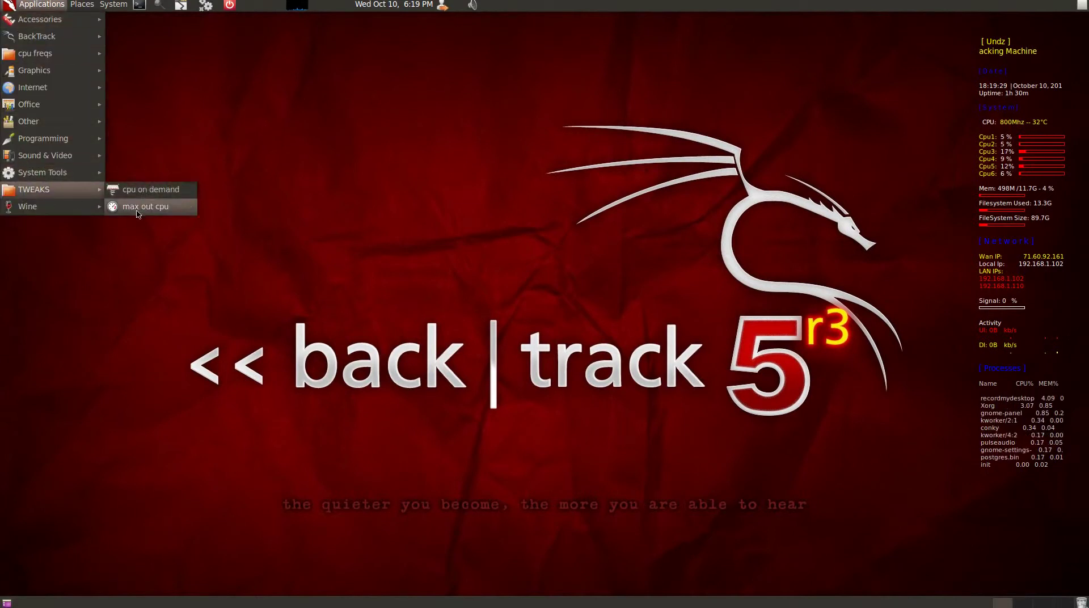
{"action": "left_click", "coordinate": [138, 207]}
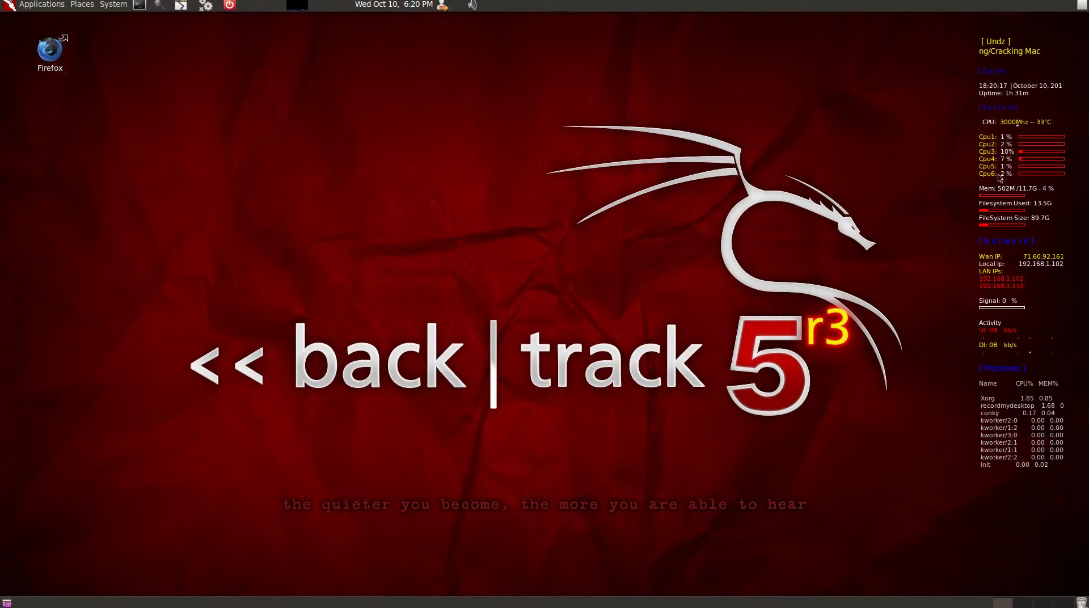
{"action": "left_click", "coordinate": [139, 5]}
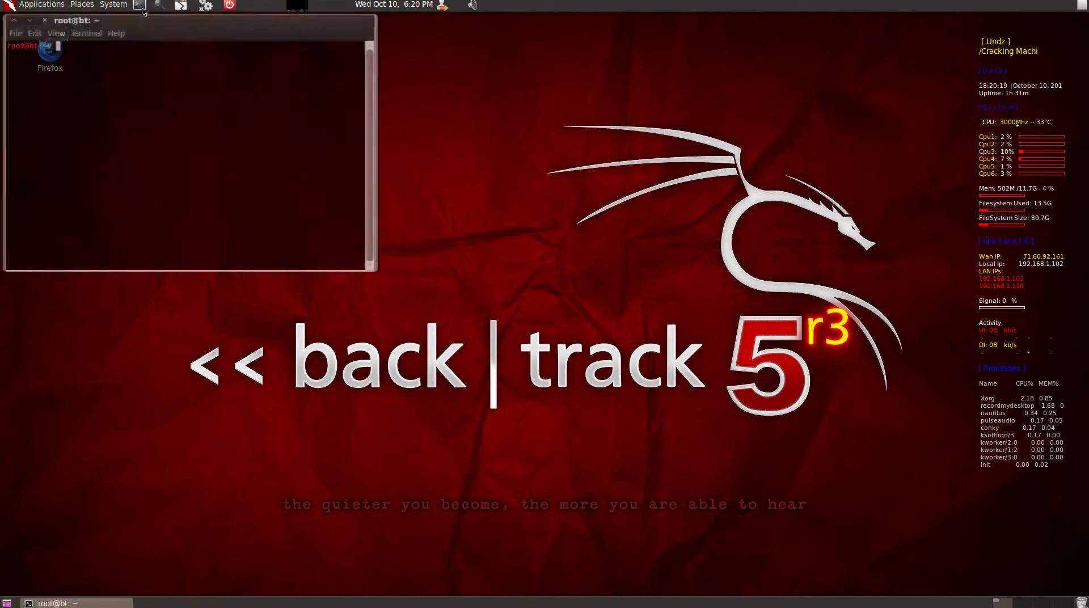
{"action": "left_click_drag", "start_coordinate": [158, 24], "coordinate": [337, 122]}
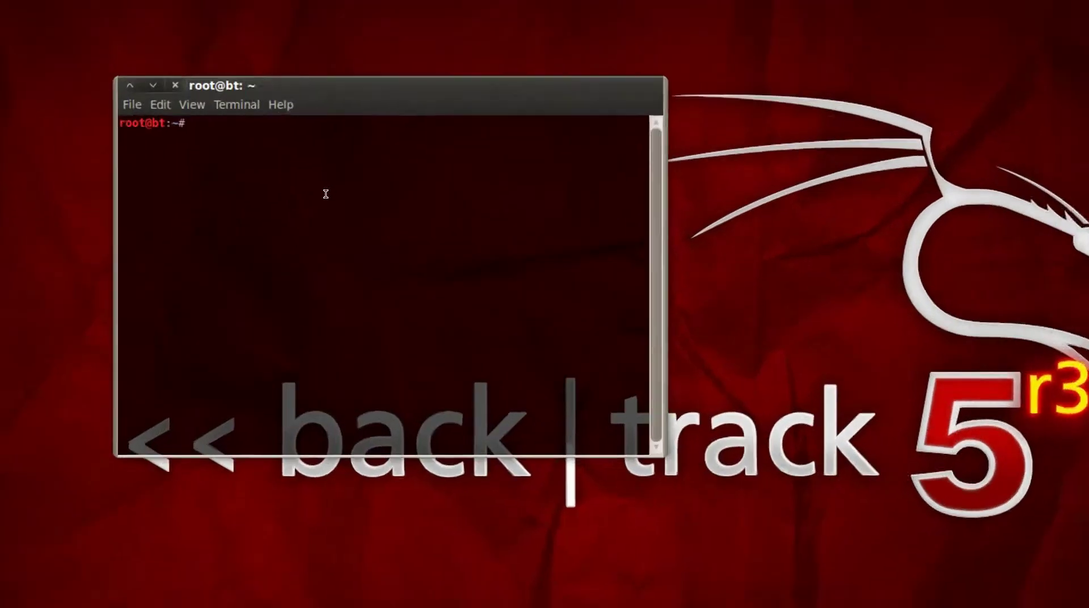
{"action": "type", "text": "apt-gewt"}
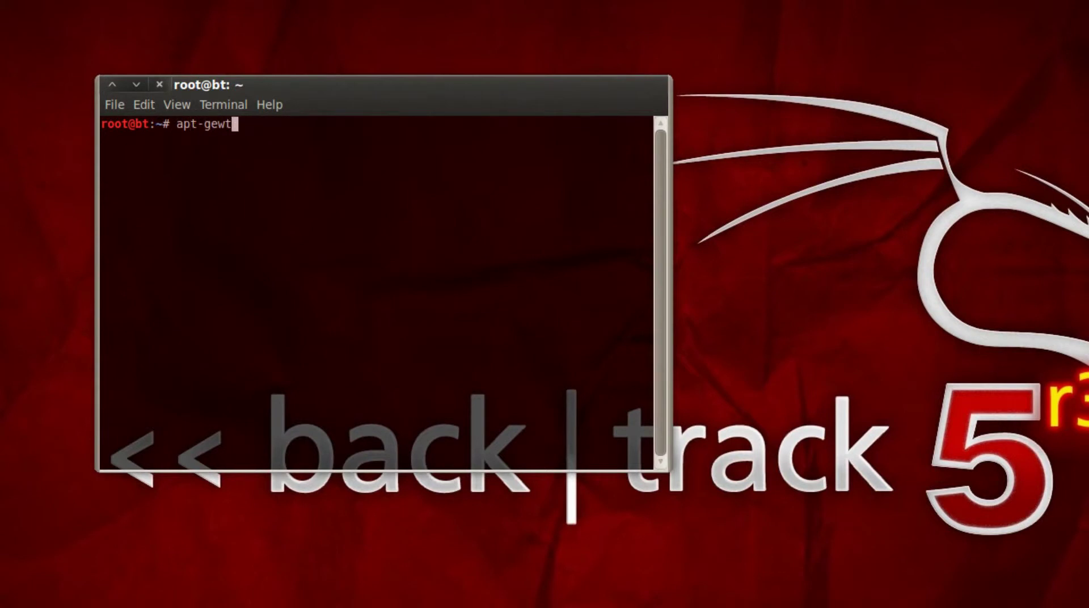
{"action": "key", "text": "BackSpace"}
{"action": "key", "text": "BackSpace"}
{"action": "type", "text": "t cpufreq-"}
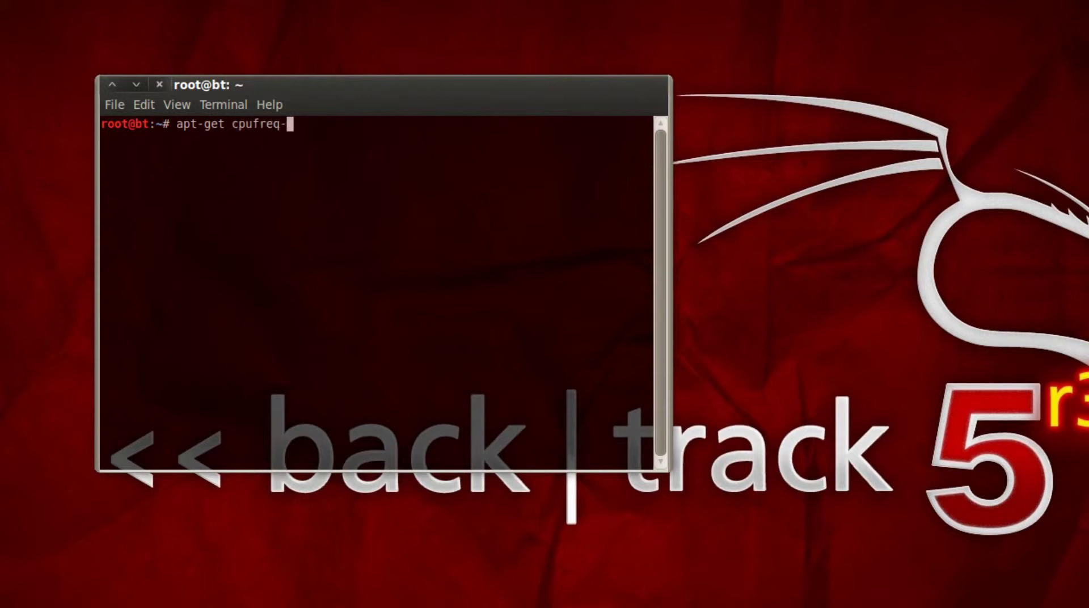
{"action": "type", "text": "set"}
{"action": "key", "text": "Left"}
{"action": "key", "text": "Left"}
{"action": "key", "text": "Left"}
{"action": "type", "text": "in"}
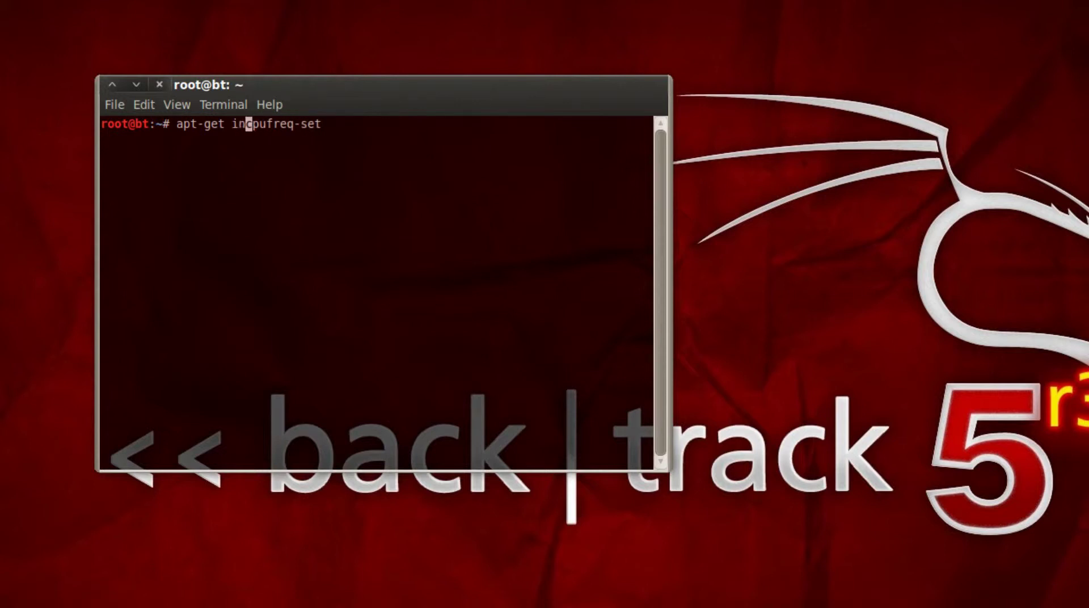
{"action": "type", "text": "stall"}
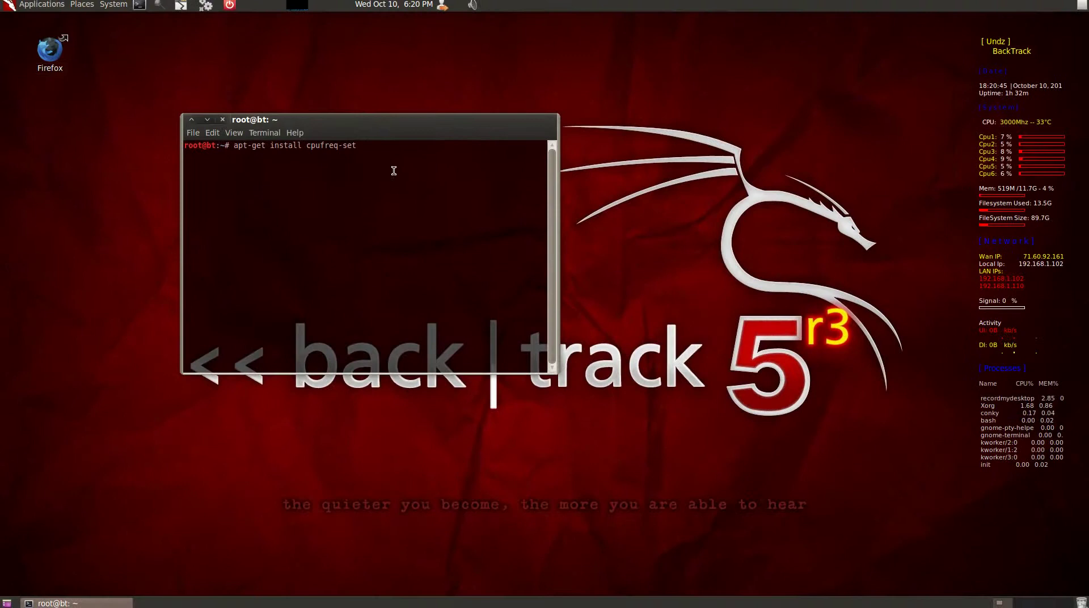
{"action": "left_click", "coordinate": [222, 118]}
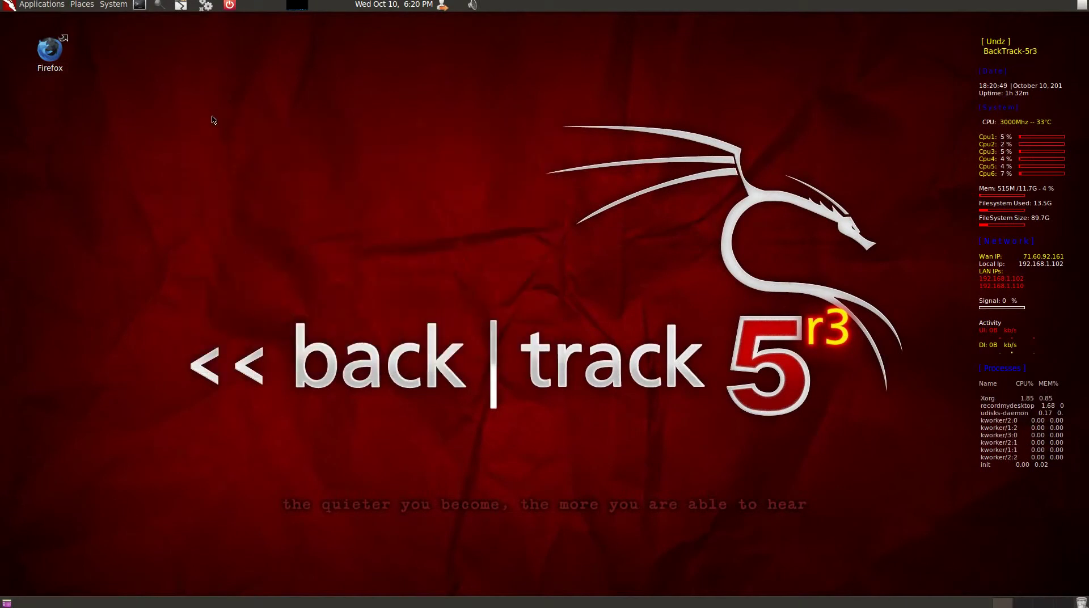
- Add the CPU Frequency Scaling Monitor to the top panel and switch the governor to Ondemand
{"action": "right_click", "coordinate": [340, 6]}
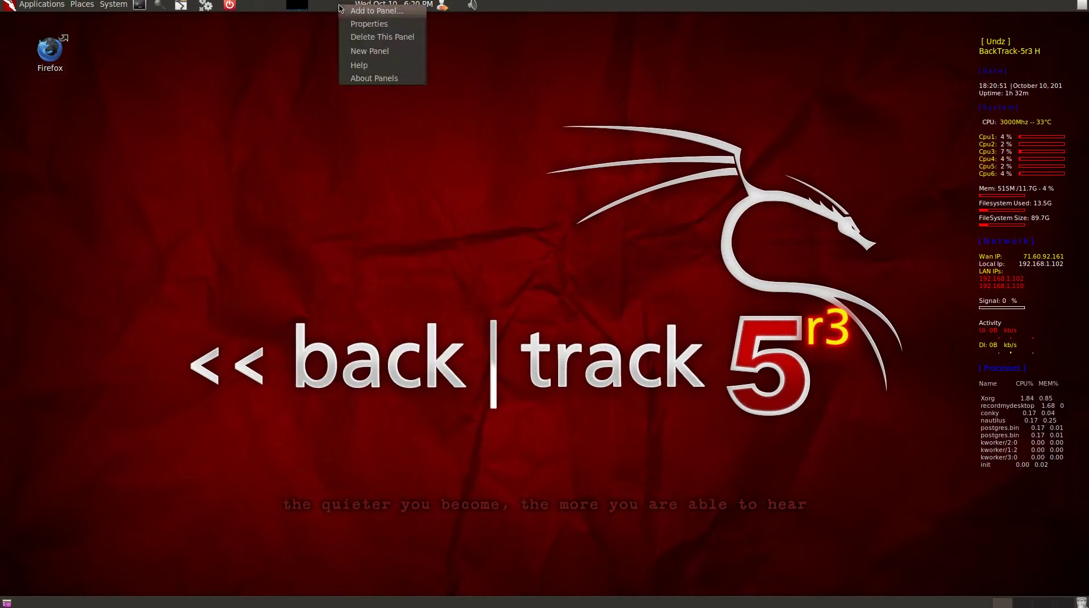
{"action": "left_click", "coordinate": [352, 13]}
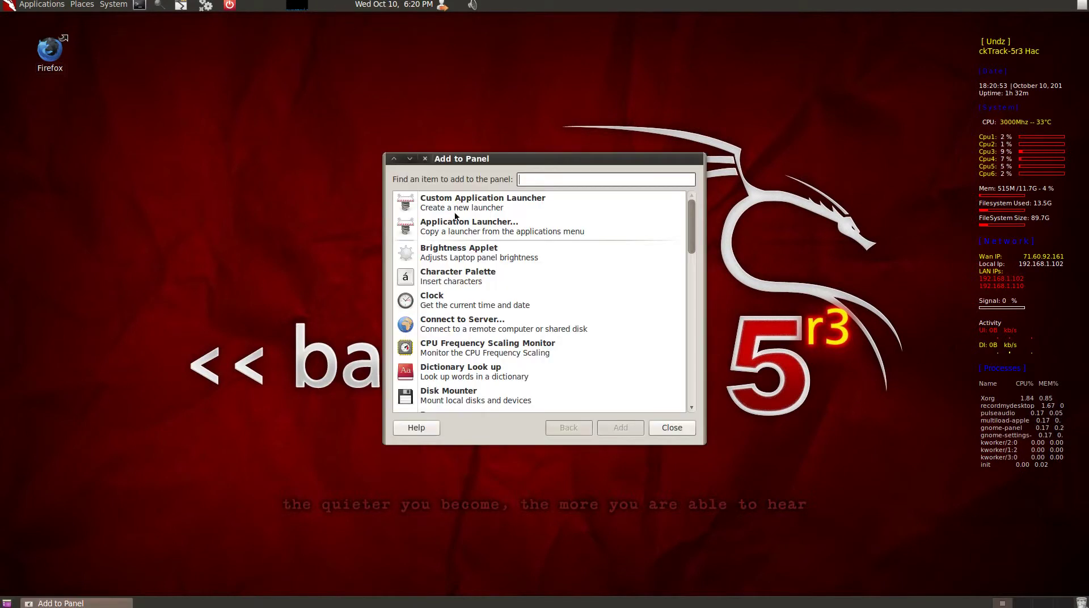
{"action": "left_click", "coordinate": [438, 350]}
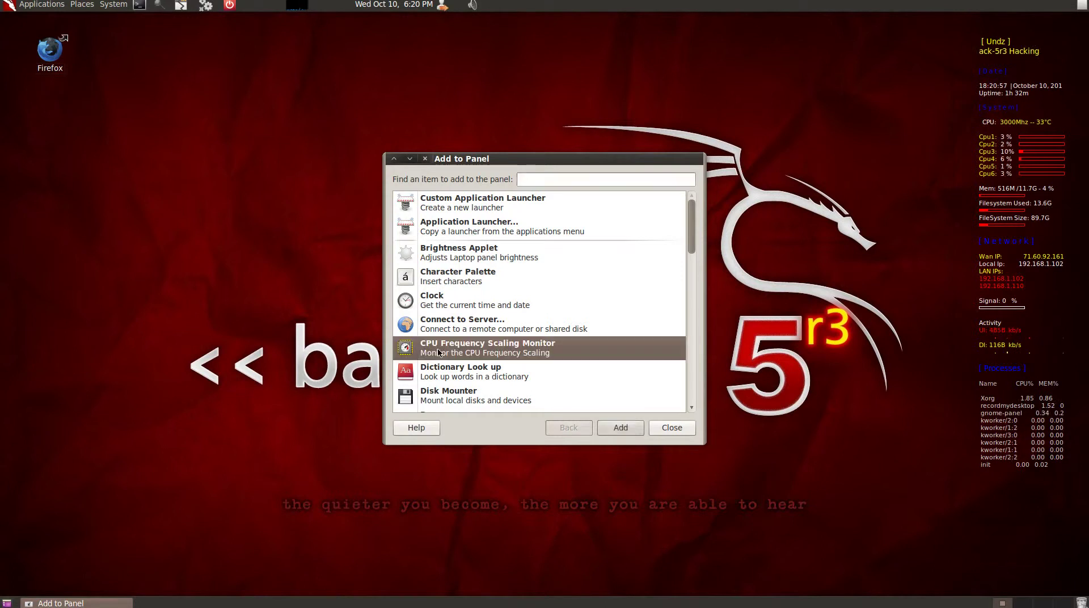
{"action": "double_click", "coordinate": [440, 352]}
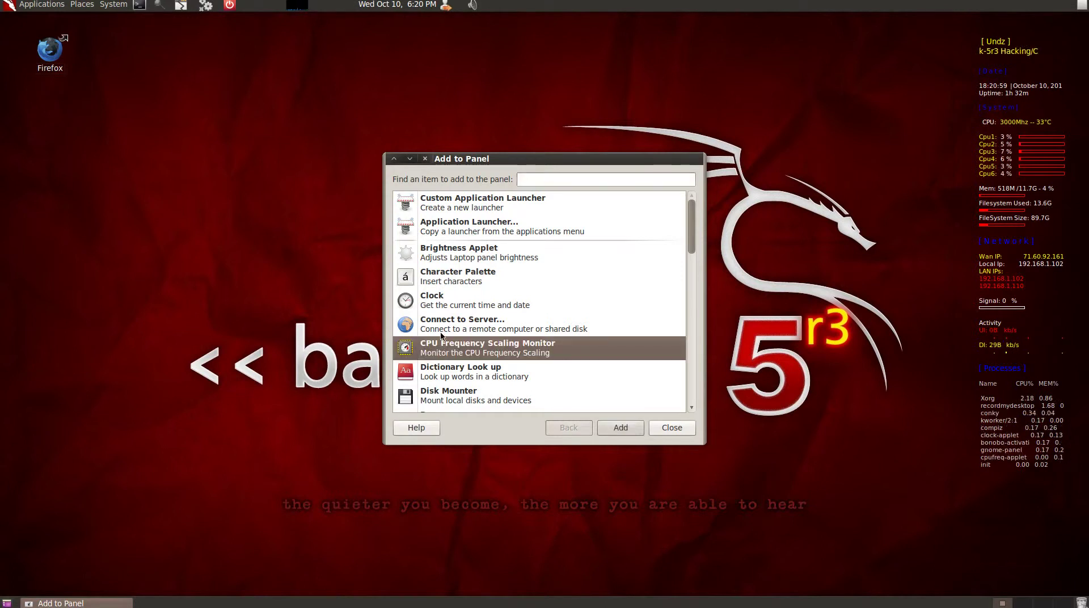
{"action": "left_click", "coordinate": [691, 428]}
{"action": "left_click", "coordinate": [356, 5]}
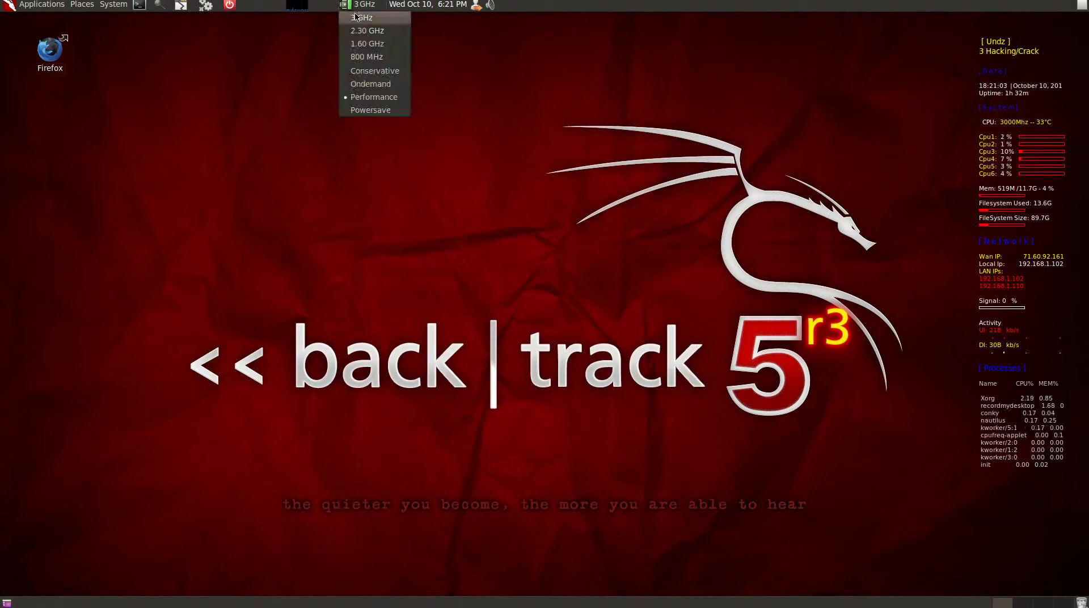
{"action": "left_click", "coordinate": [350, 84]}
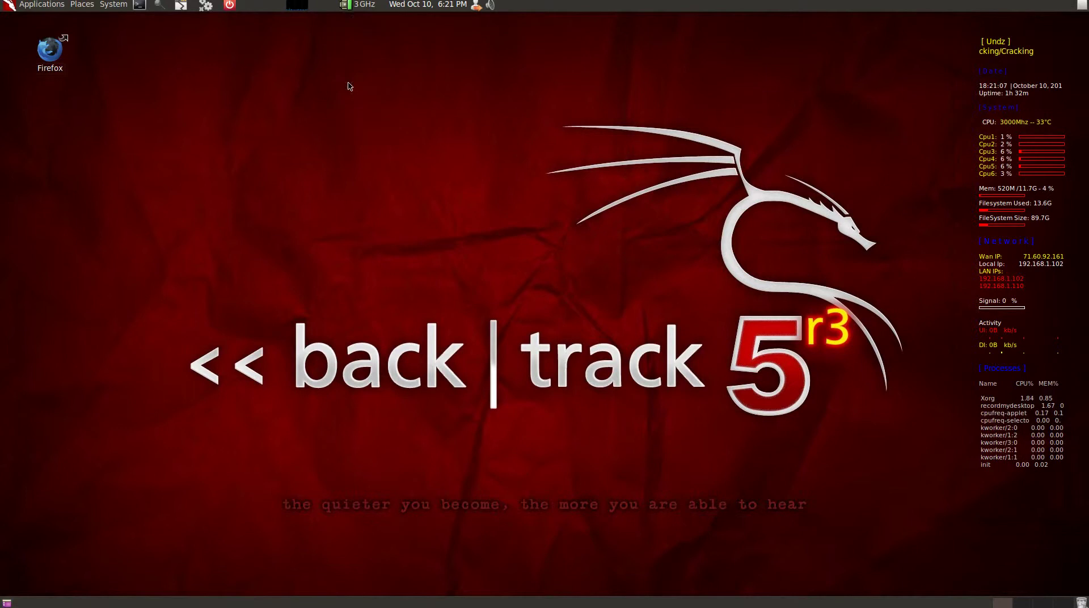
- Set the frequency monitor to watch CPU 1, then remove it from the panel
{"action": "right_click", "coordinate": [364, 9]}
{"action": "left_click", "coordinate": [375, 19]}
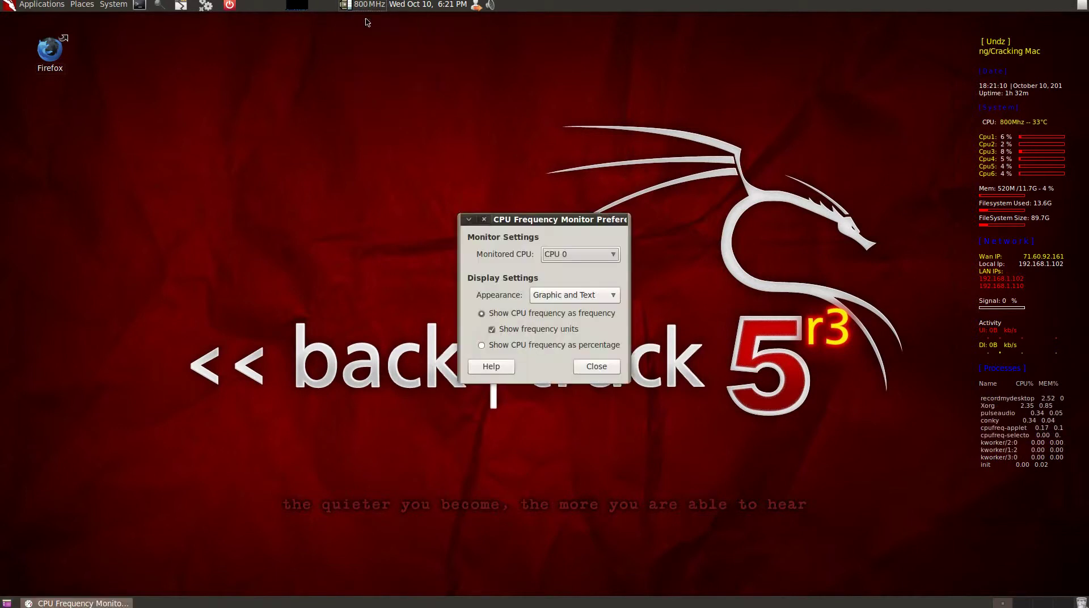
{"action": "left_click", "coordinate": [609, 260]}
{"action": "left_click", "coordinate": [595, 270]}
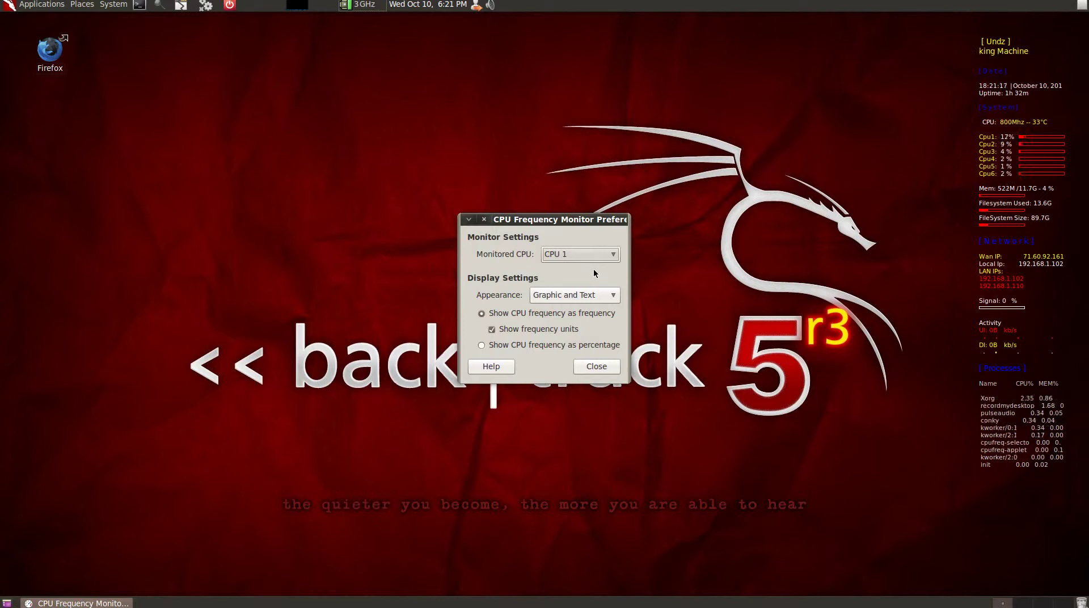
{"action": "left_click", "coordinate": [595, 365]}
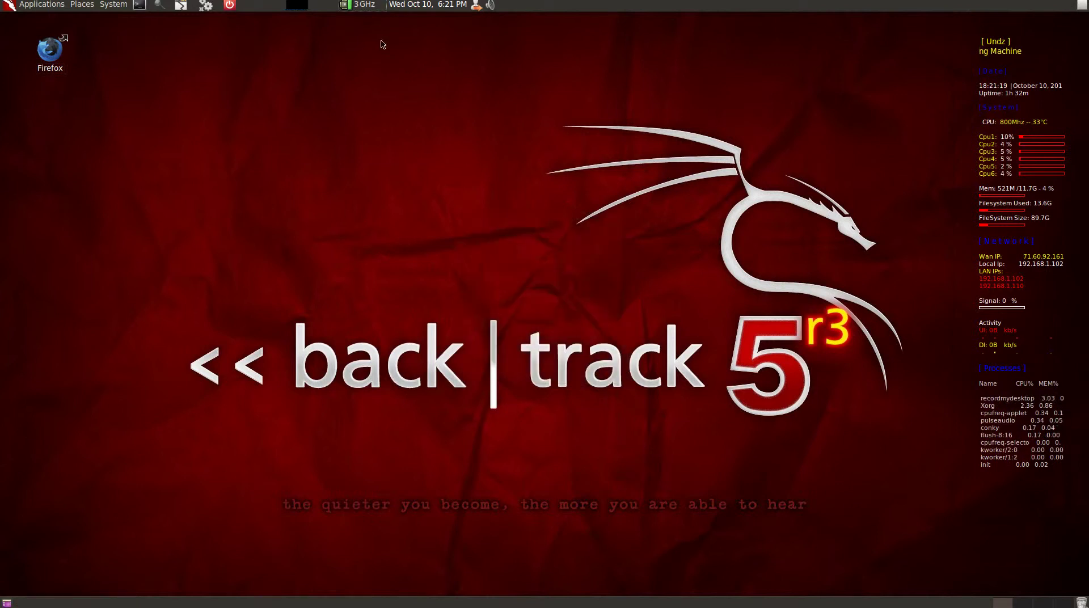
{"action": "right_click", "coordinate": [364, 6]}
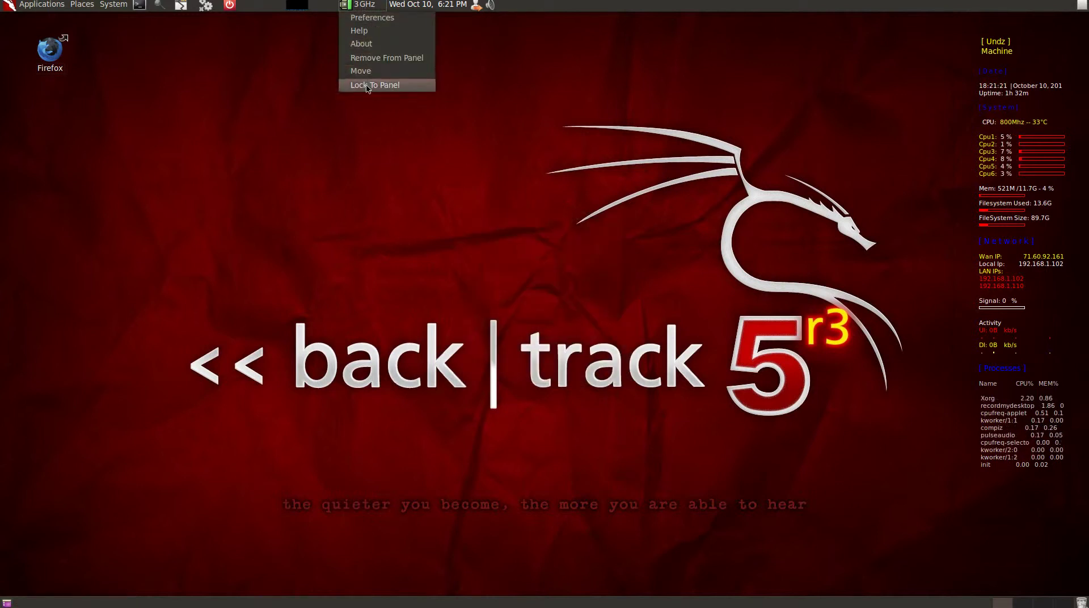
{"action": "left_click", "coordinate": [372, 58]}
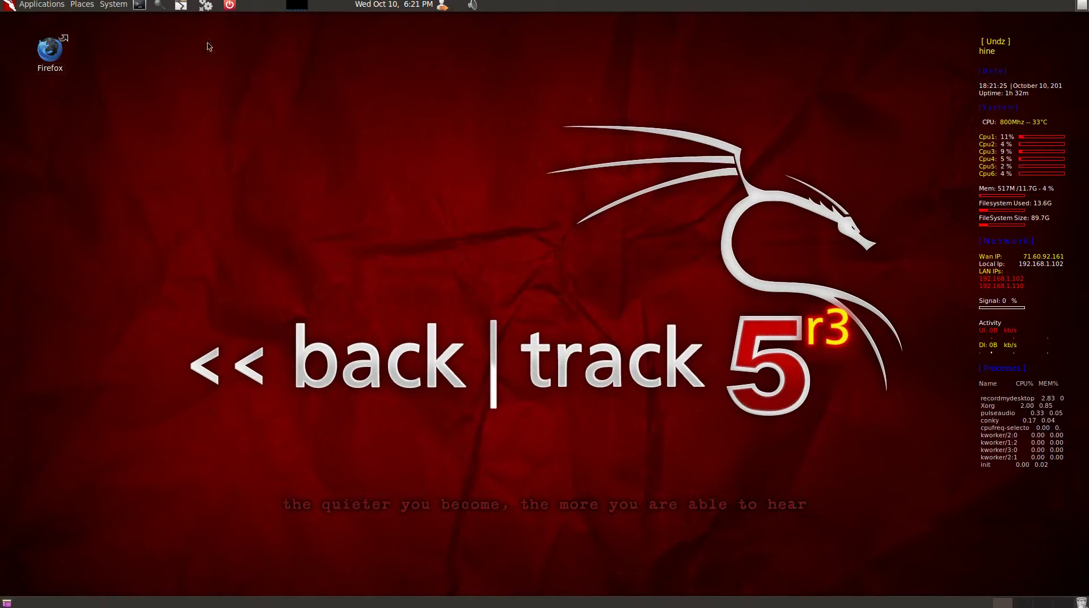
- Create a new empty file named cpu_up in the /bin folder
{"action": "left_click", "coordinate": [85, 7]}
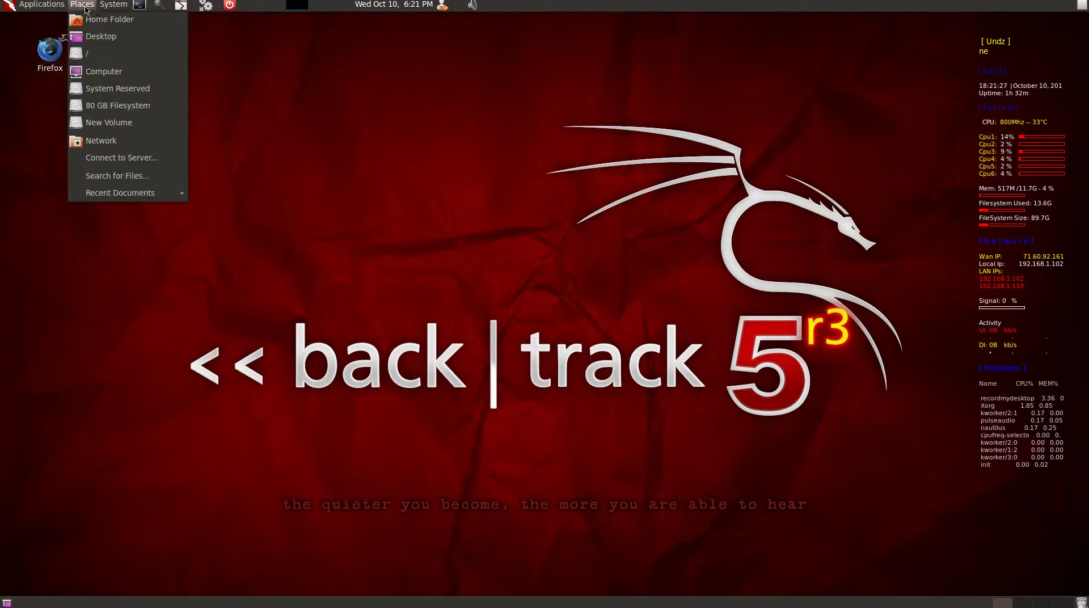
{"action": "left_click", "coordinate": [85, 53]}
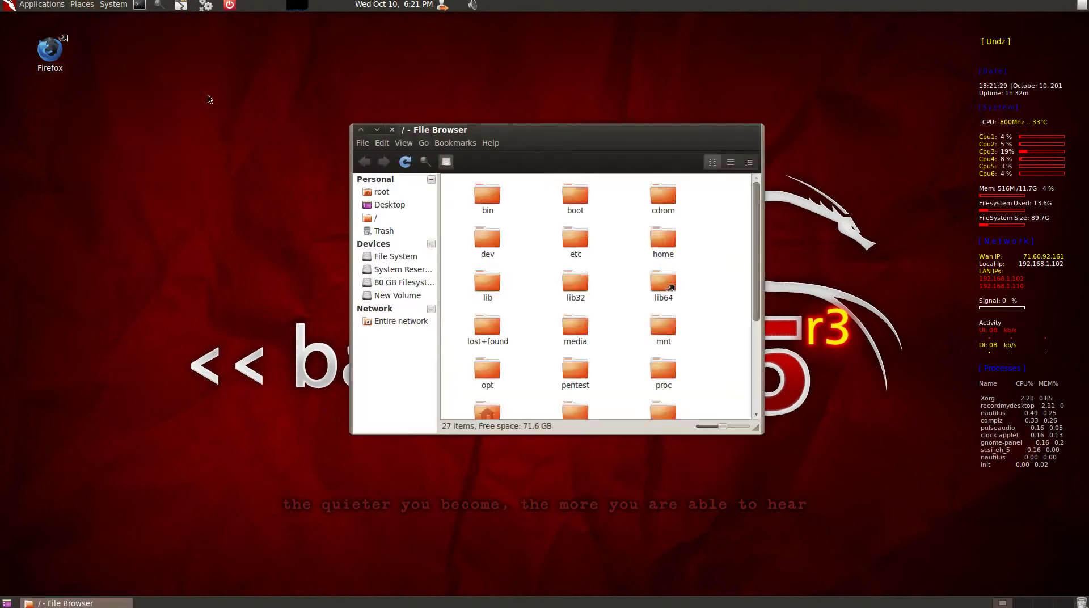
{"action": "double_click", "coordinate": [502, 204]}
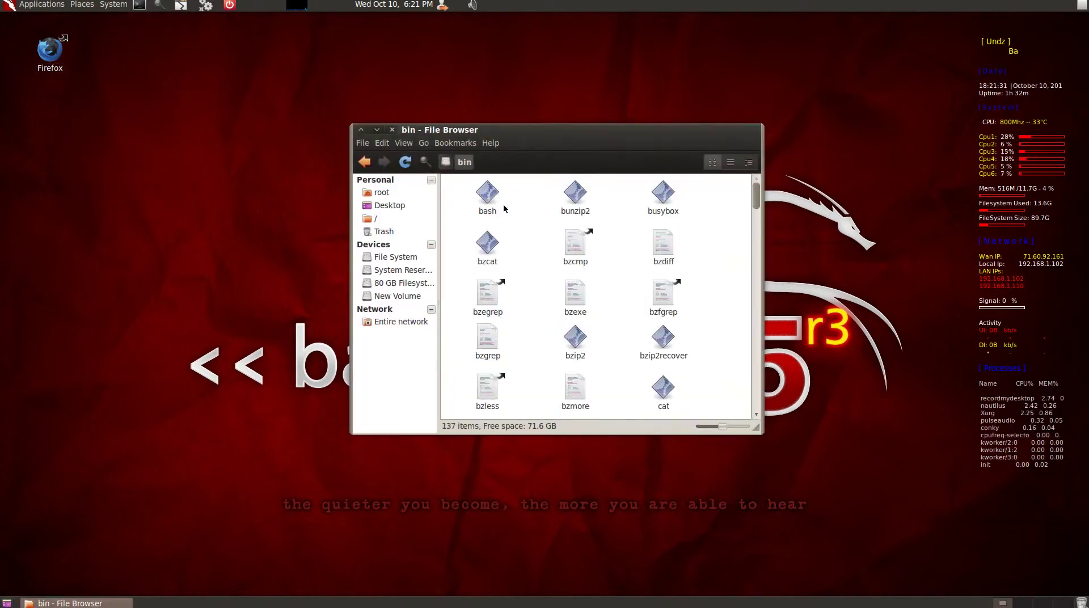
{"action": "right_click", "coordinate": [709, 258]}
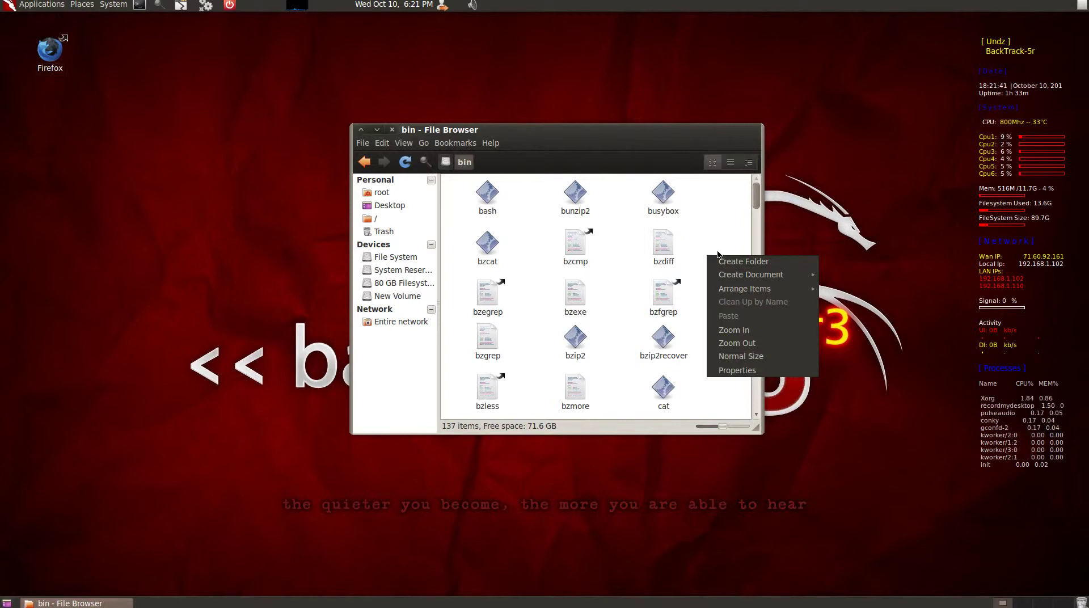
{"action": "mouse_move", "coordinate": [731, 277]}
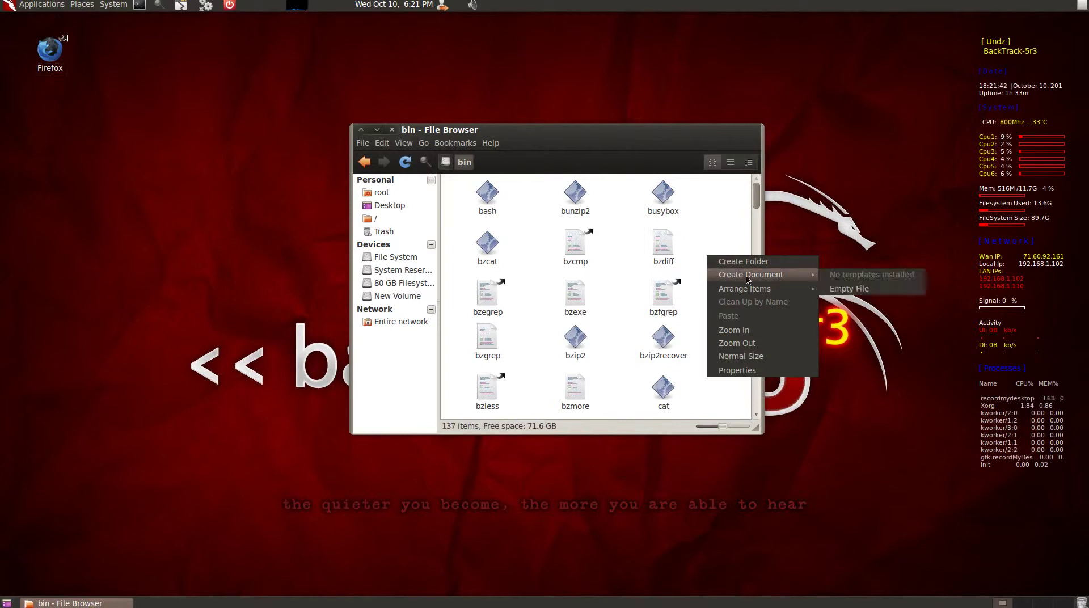
{"action": "left_click", "coordinate": [841, 291]}
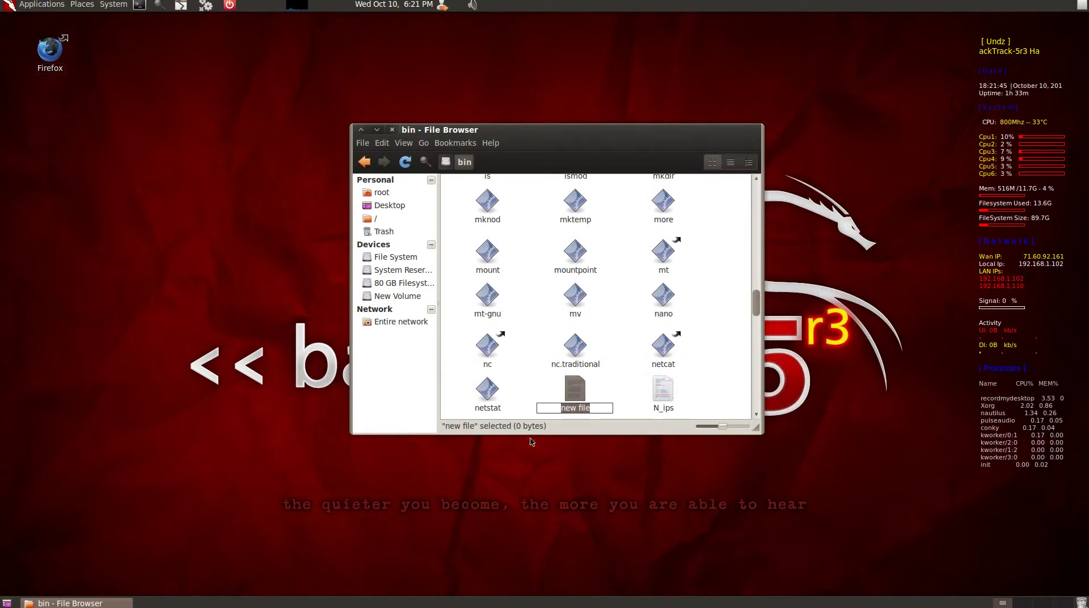
{"action": "type", "text": "cpu"}
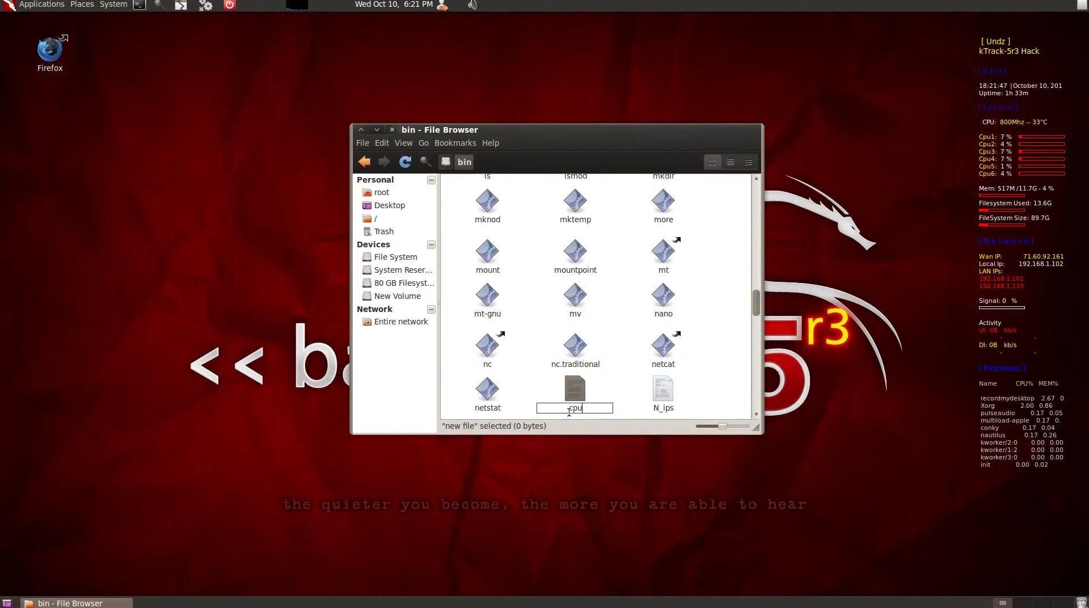
{"action": "type", "text": "_up"}
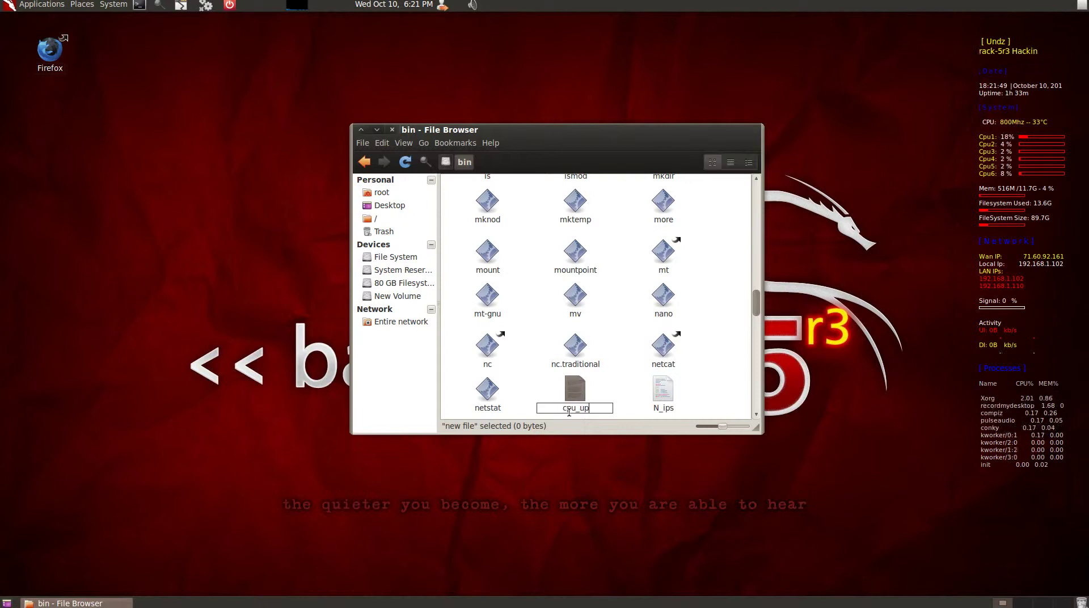
{"action": "left_click", "coordinate": [617, 387]}
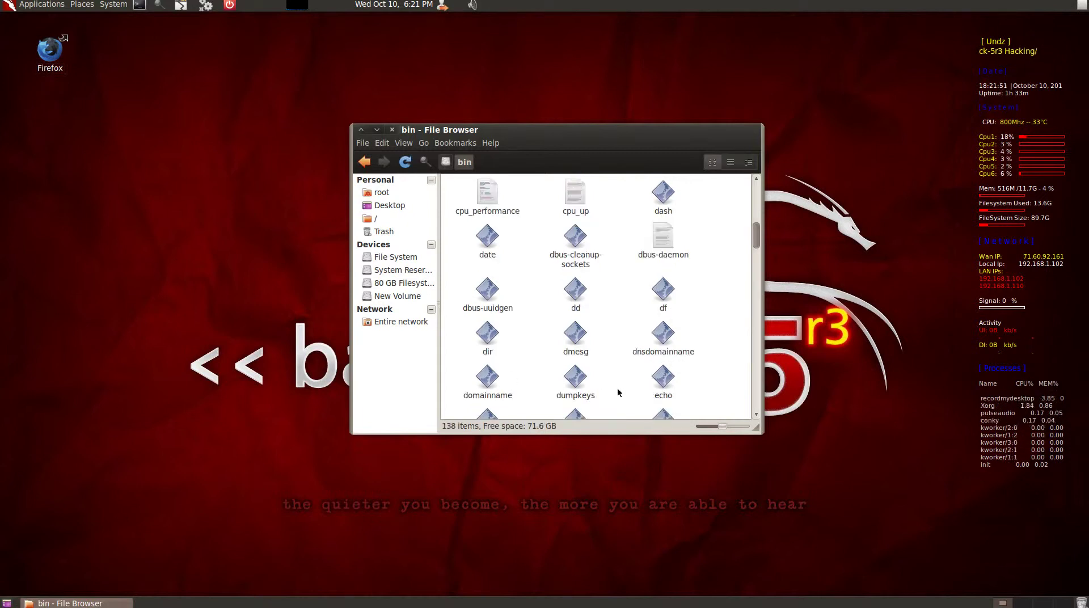
- Open the cpu_up file in gedit
{"action": "scroll", "coordinate": [635, 350], "scroll_direction": "down", "scroll_amount": 2}
{"action": "scroll", "coordinate": [638, 355], "scroll_direction": "down", "scroll_amount": 3}
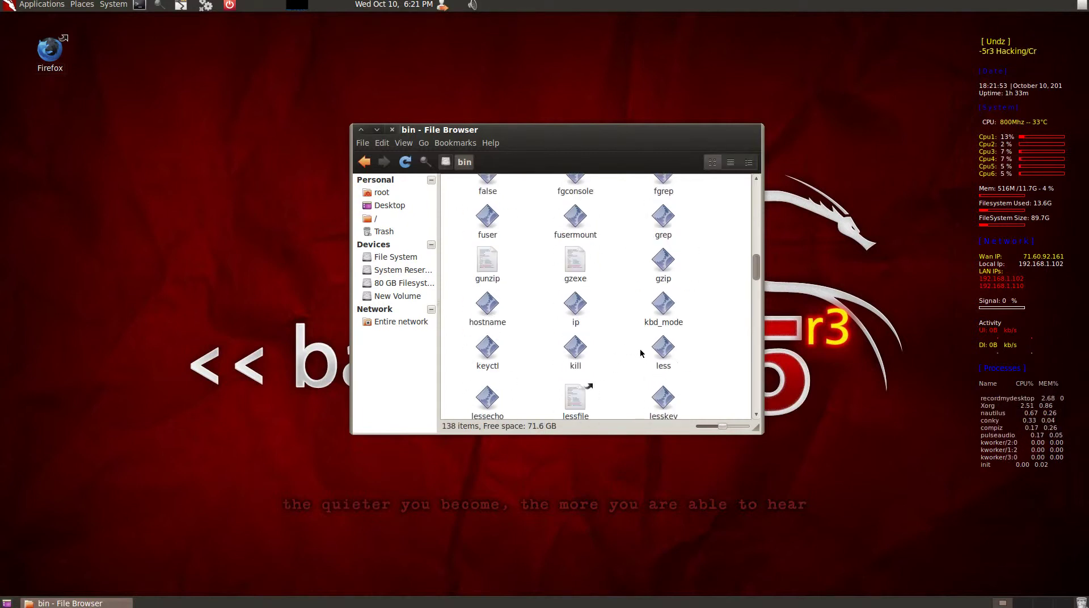
{"action": "scroll", "coordinate": [636, 346], "scroll_direction": "up", "scroll_amount": 6}
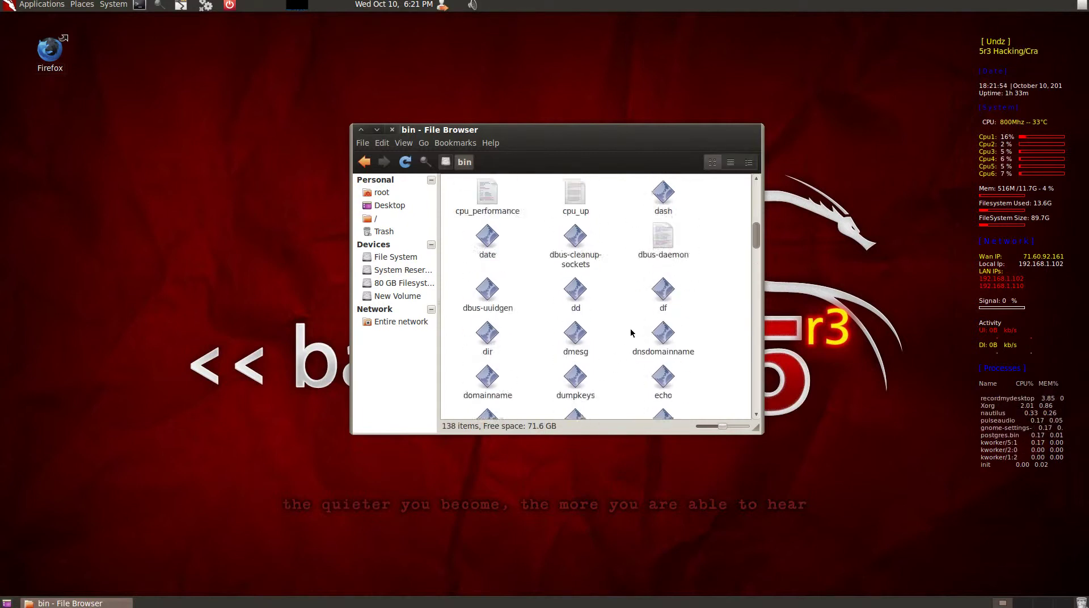
{"action": "double_click", "coordinate": [577, 195]}
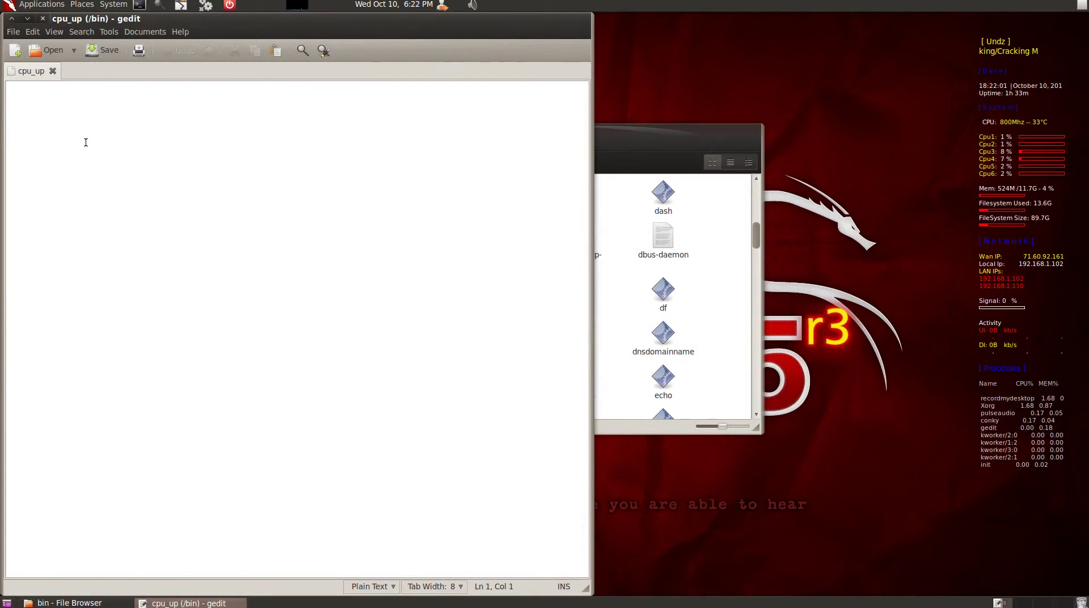
- Write #!/bin/sh as cpu_up's first line, correcting the mistyped 1 to !, and save
{"action": "type", "text": "#1"}
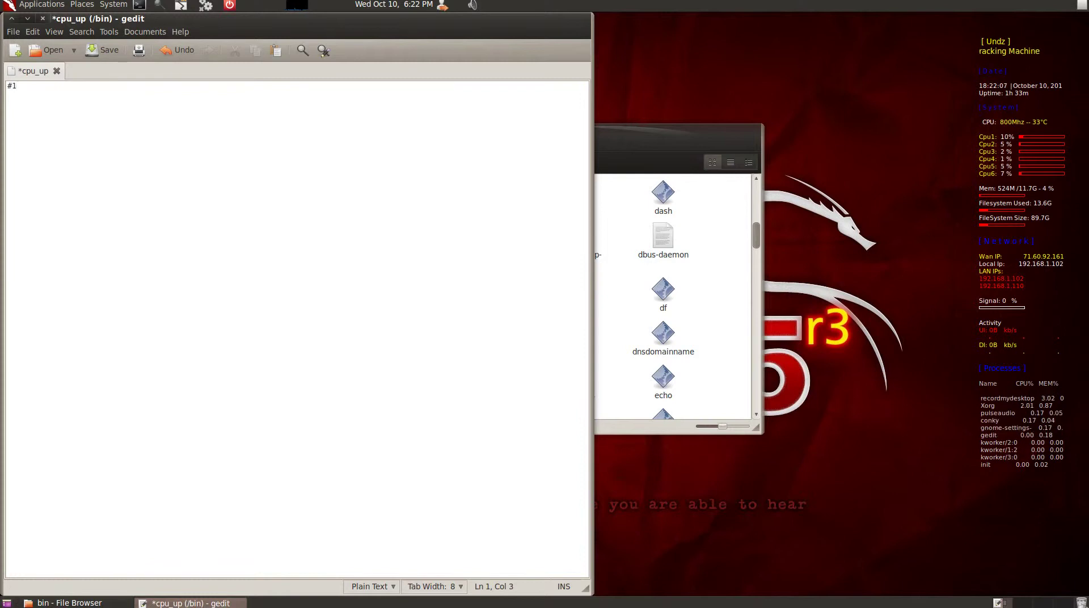
{"action": "type", "text": "/bin"}
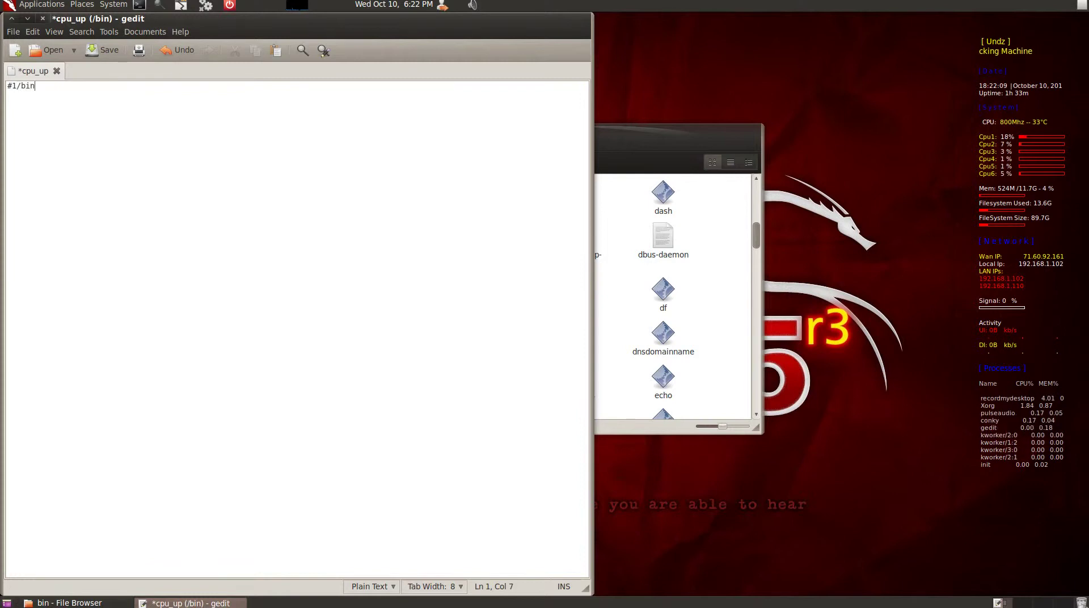
{"action": "type", "text": "/sh"}
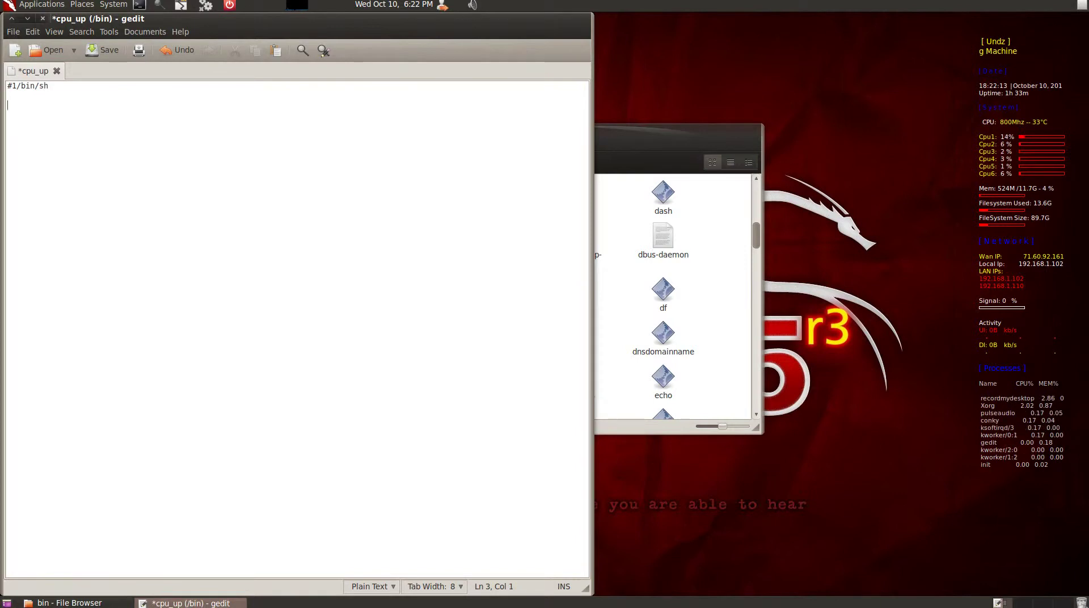
{"action": "double_click", "coordinate": [14, 86]}
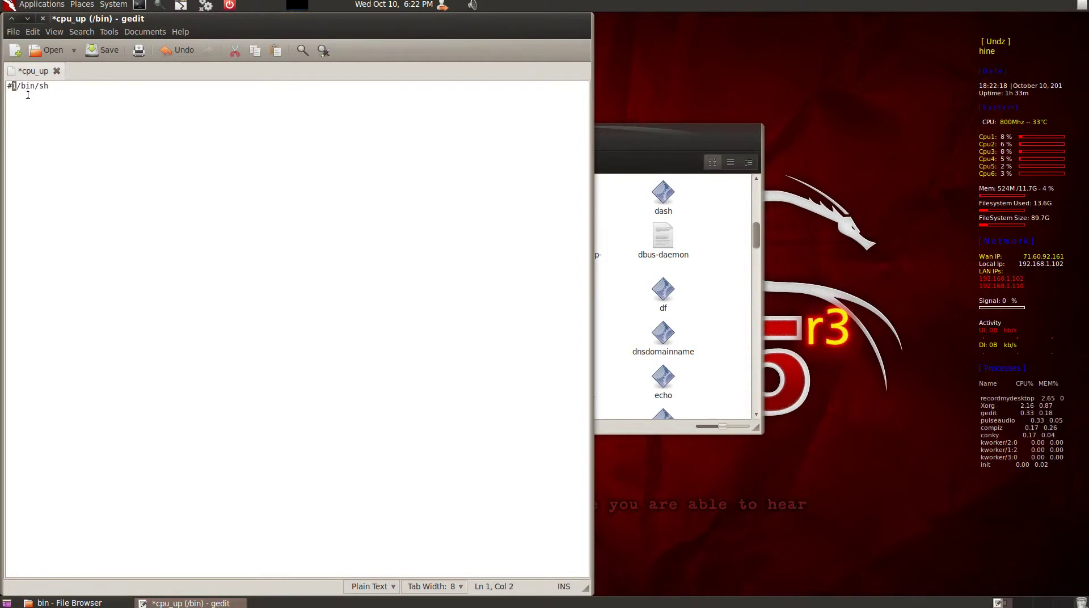
{"action": "type", "text": "!"}
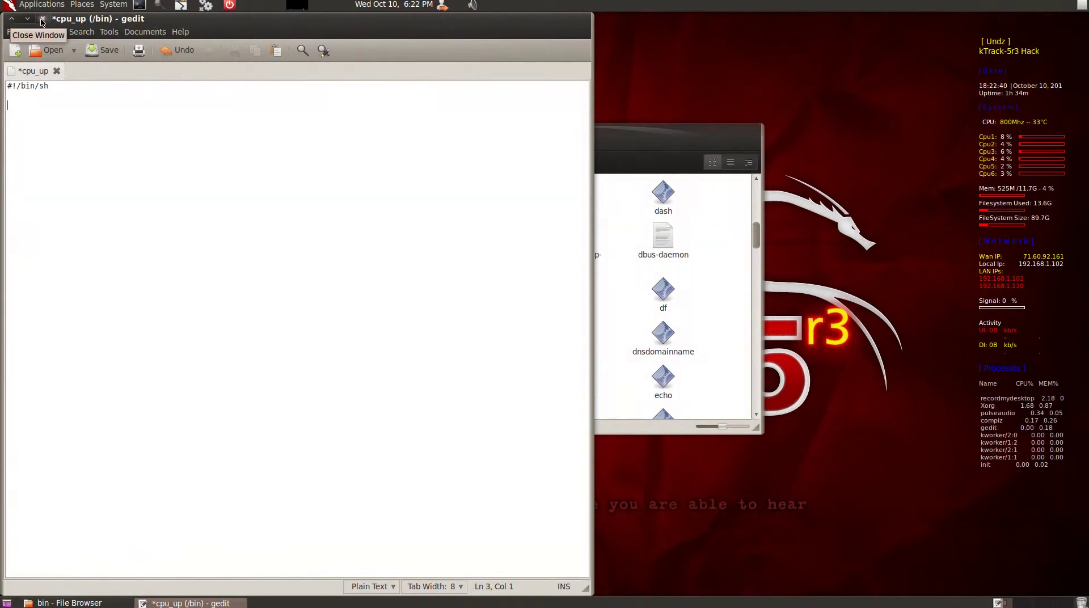
{"action": "left_click", "coordinate": [98, 51]}
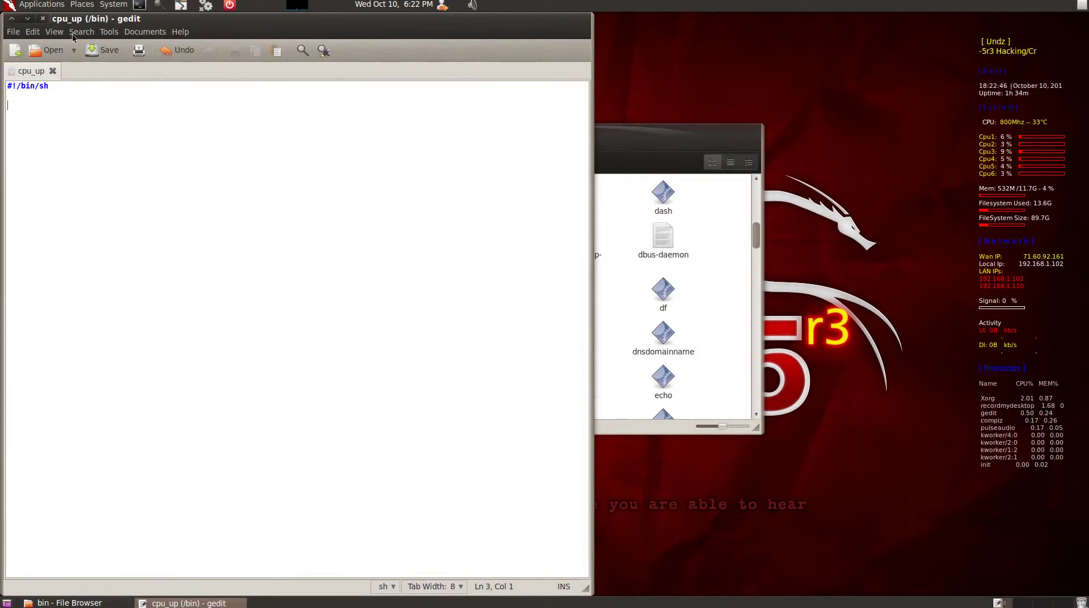
{"action": "left_click", "coordinate": [43, 19]}
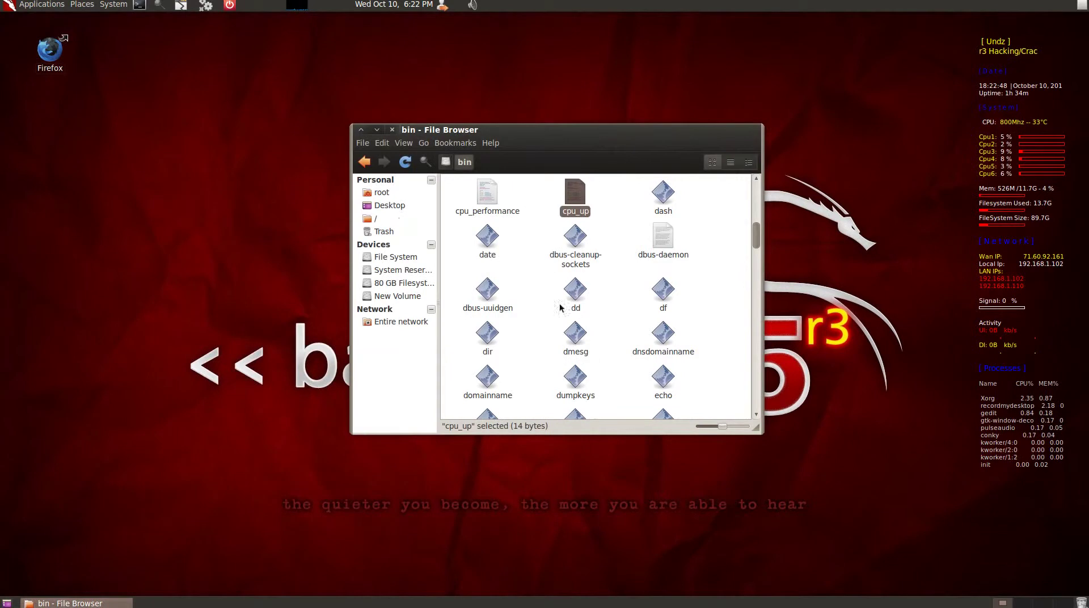
{"action": "scroll", "coordinate": [608, 251], "scroll_direction": "up", "scroll_amount": 2}
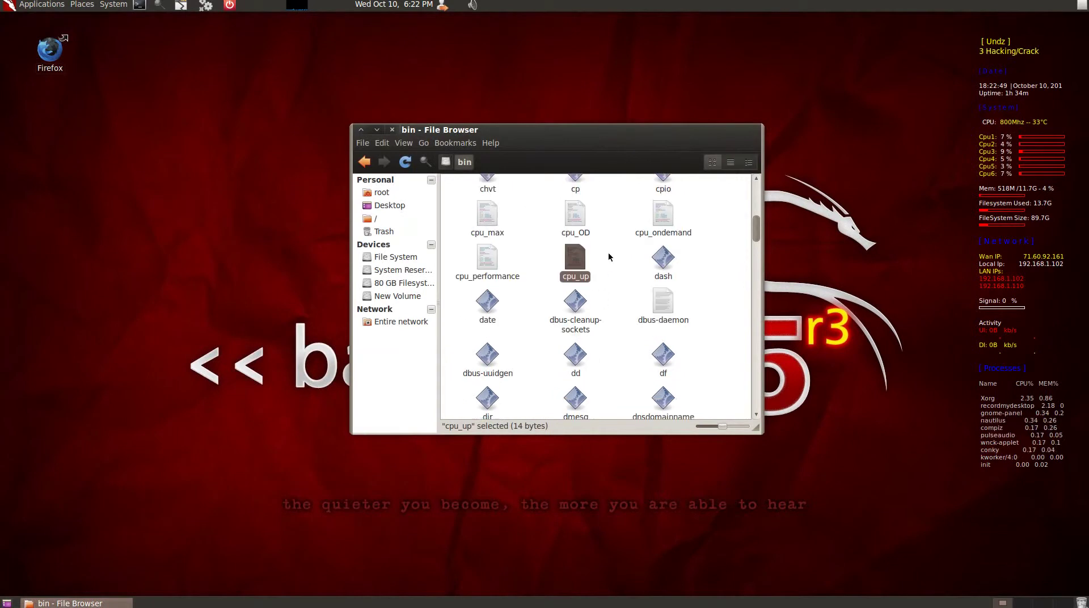
{"action": "double_click", "coordinate": [491, 222]}
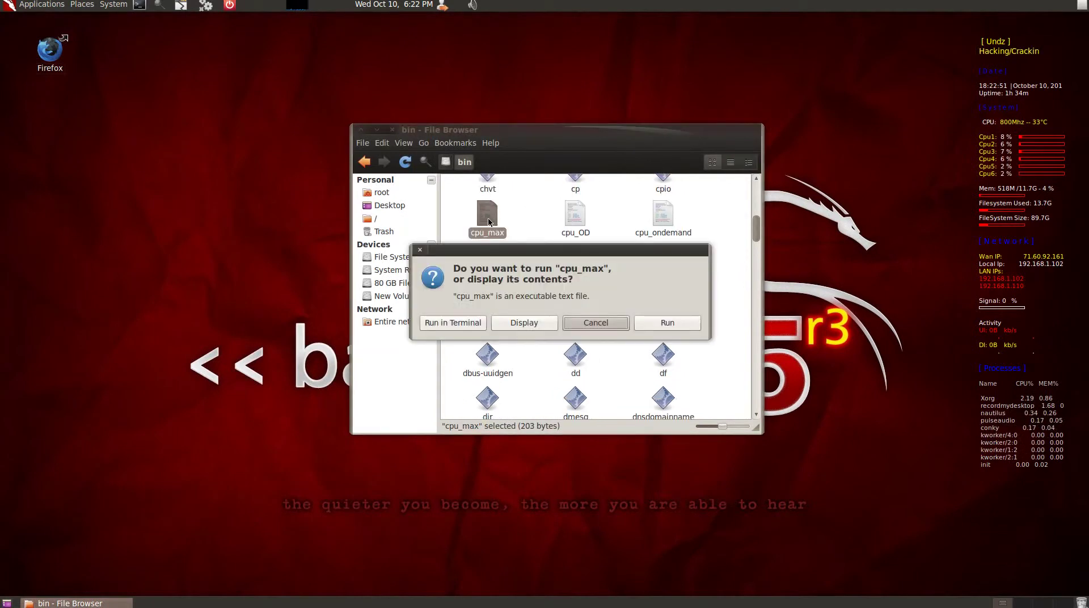
{"action": "left_click", "coordinate": [524, 323]}
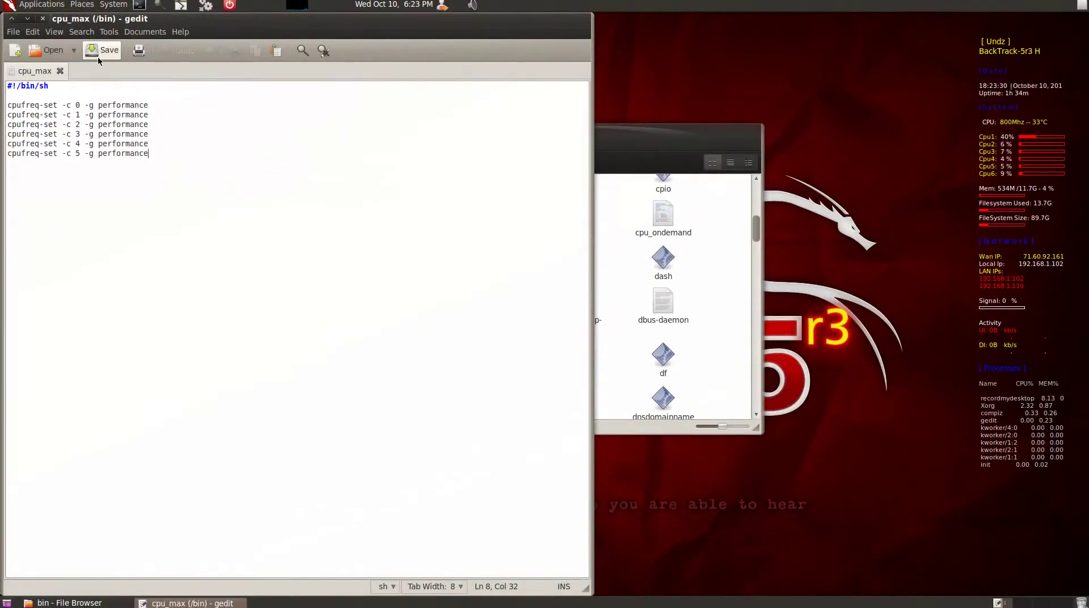
{"action": "left_click", "coordinate": [43, 21]}
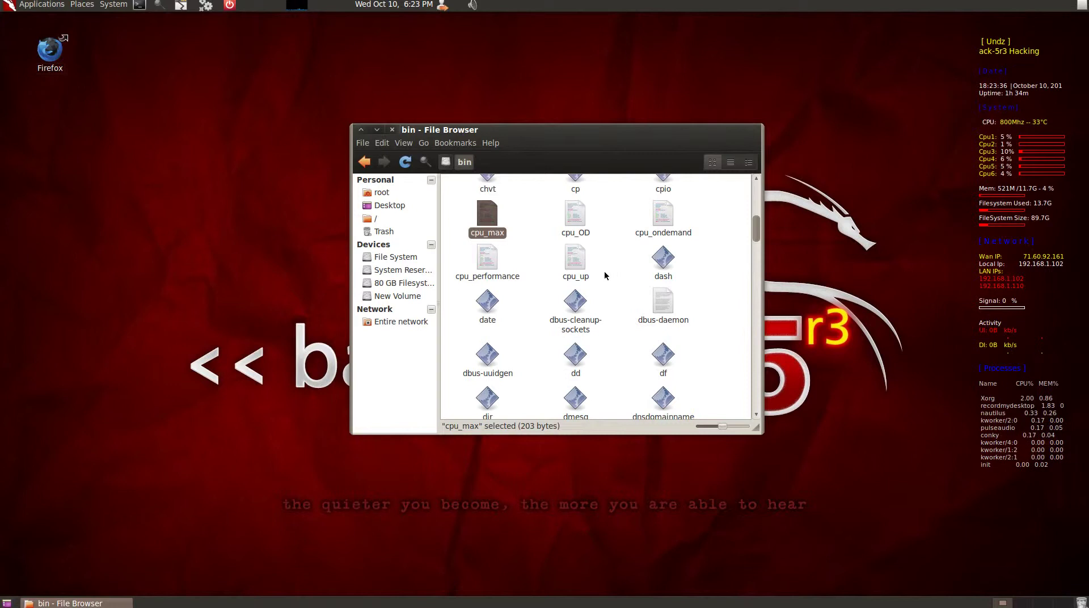
- Tick 'Allow executing file as program' in cpu_up's Permissions properties and close the dialog
{"action": "right_click", "coordinate": [574, 260]}
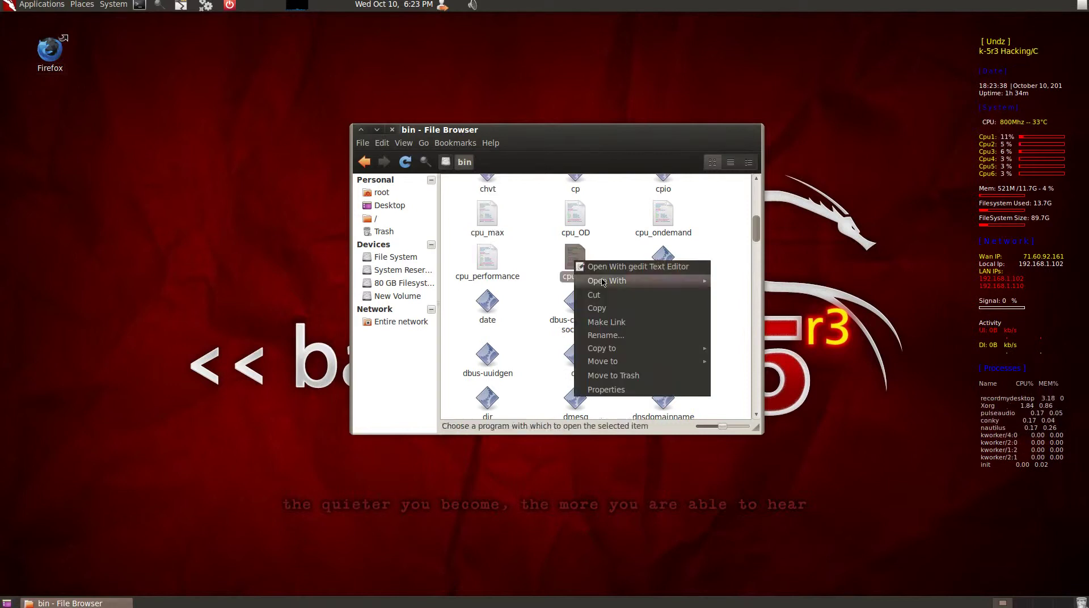
{"action": "left_click", "coordinate": [608, 388]}
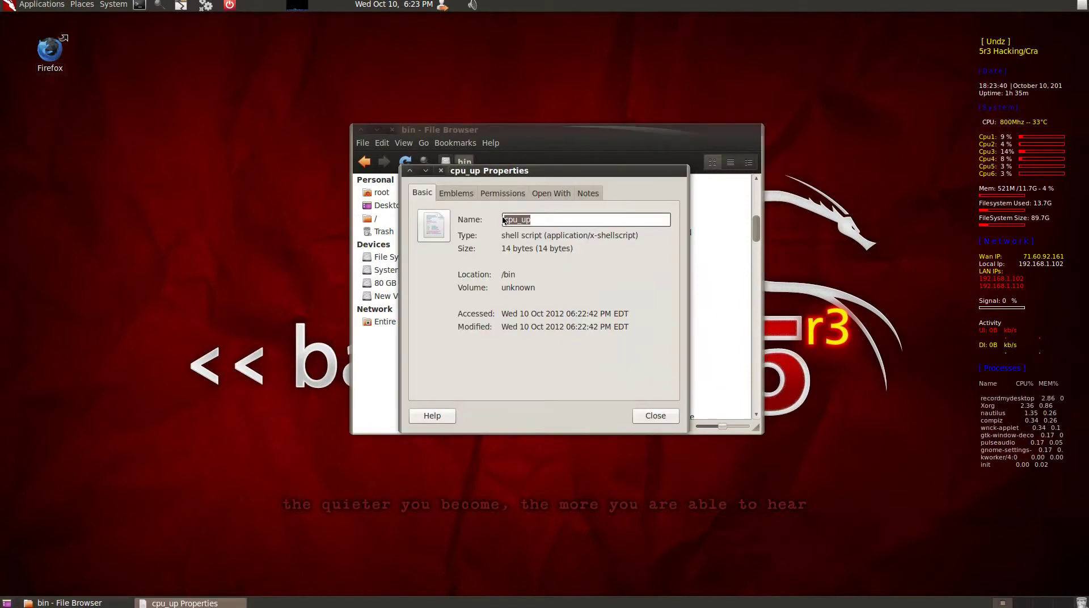
{"action": "left_click", "coordinate": [503, 194]}
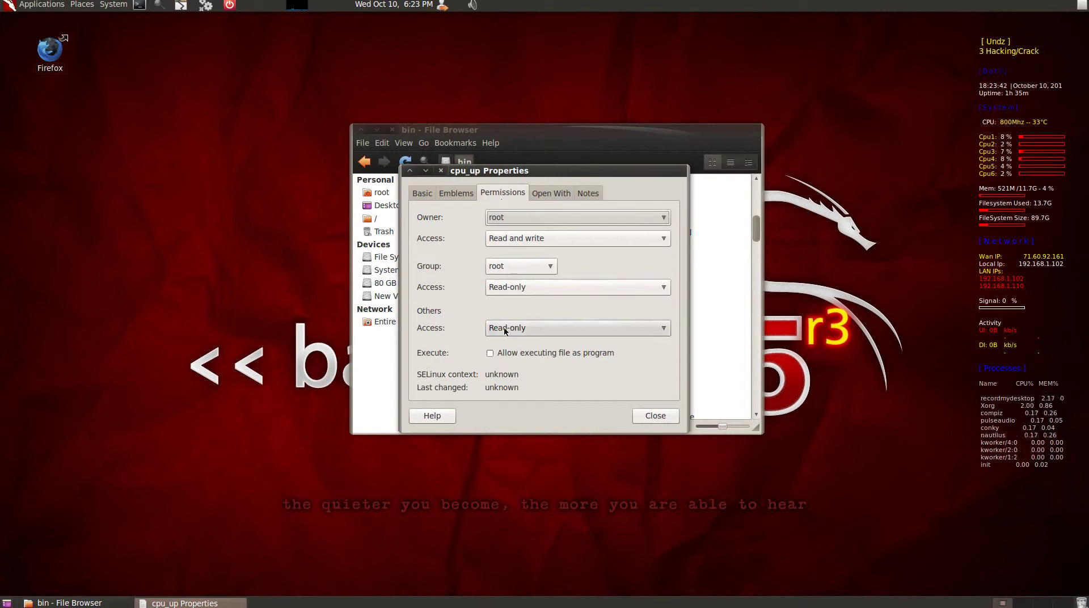
{"action": "left_click", "coordinate": [489, 353]}
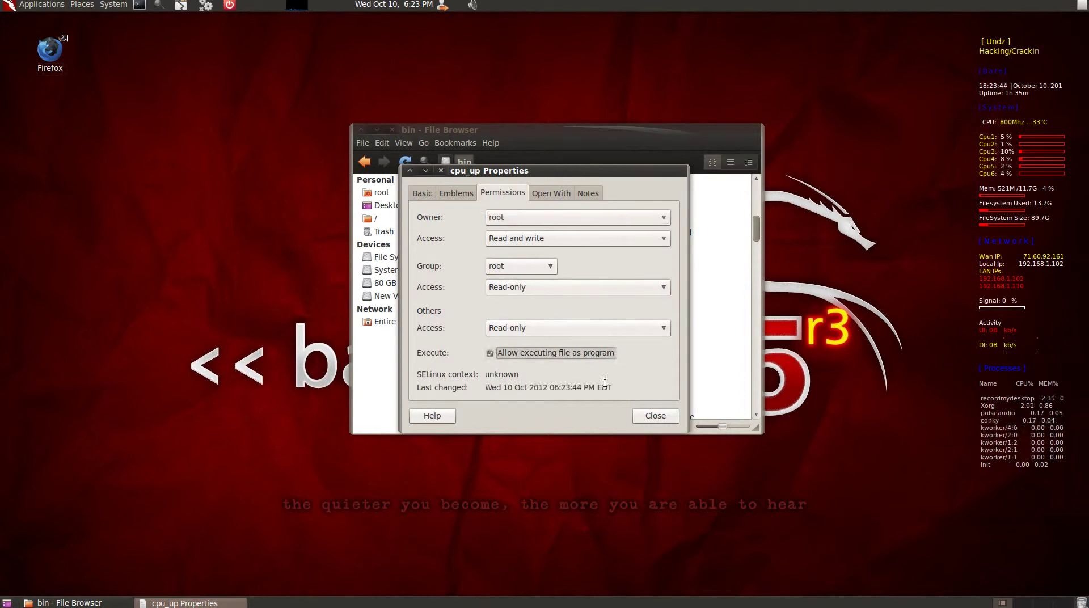
{"action": "left_click", "coordinate": [655, 415]}
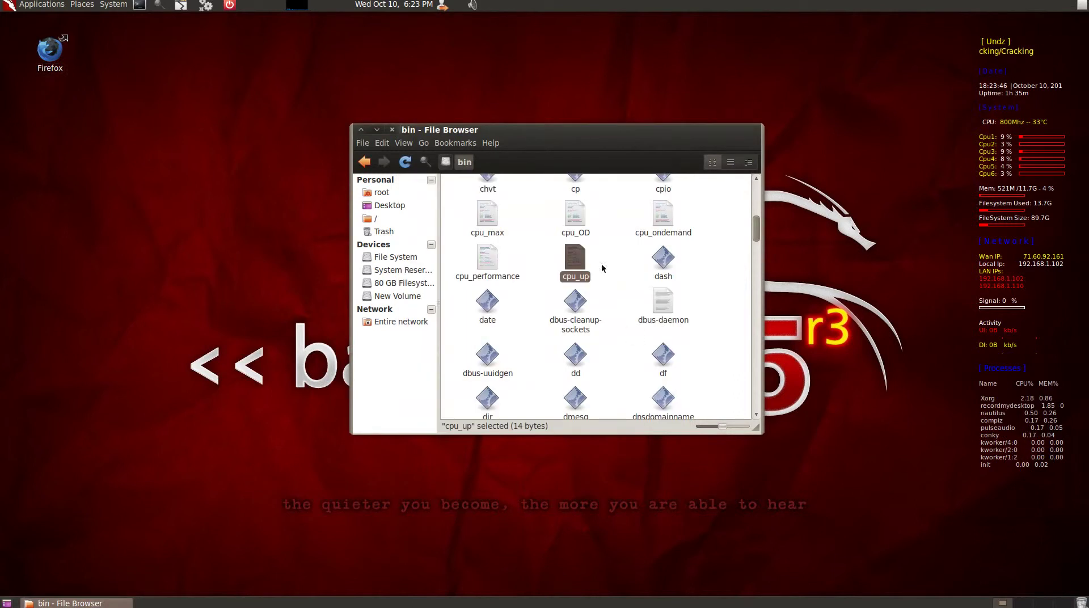
{"action": "scroll", "coordinate": [610, 261], "scroll_direction": "up", "scroll_amount": 1}
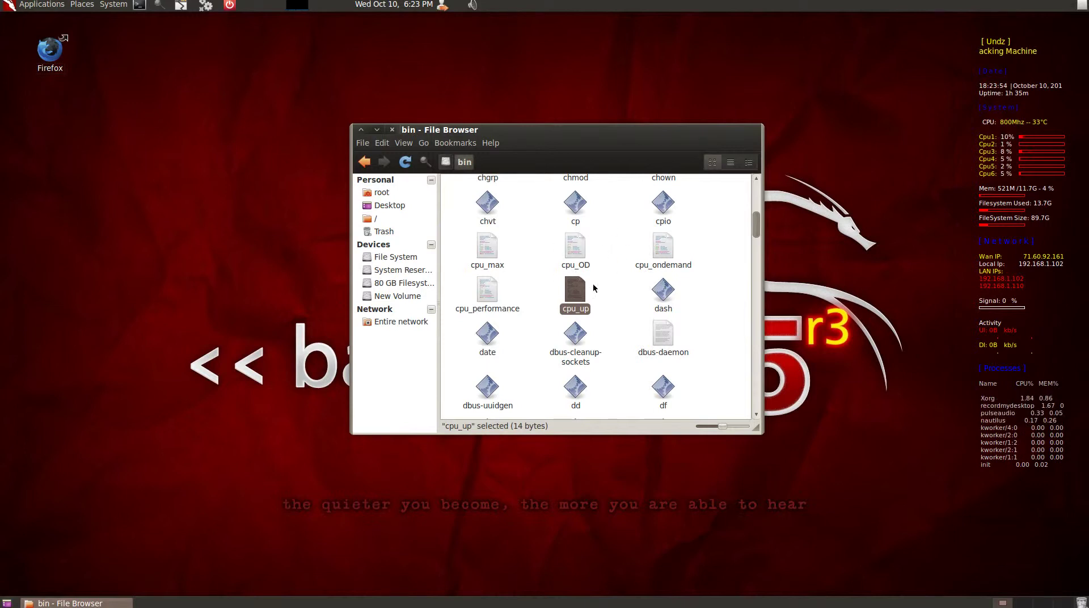
- Display cpu_OD's contents in gedit, then close the editor
{"action": "double_click", "coordinate": [577, 257]}
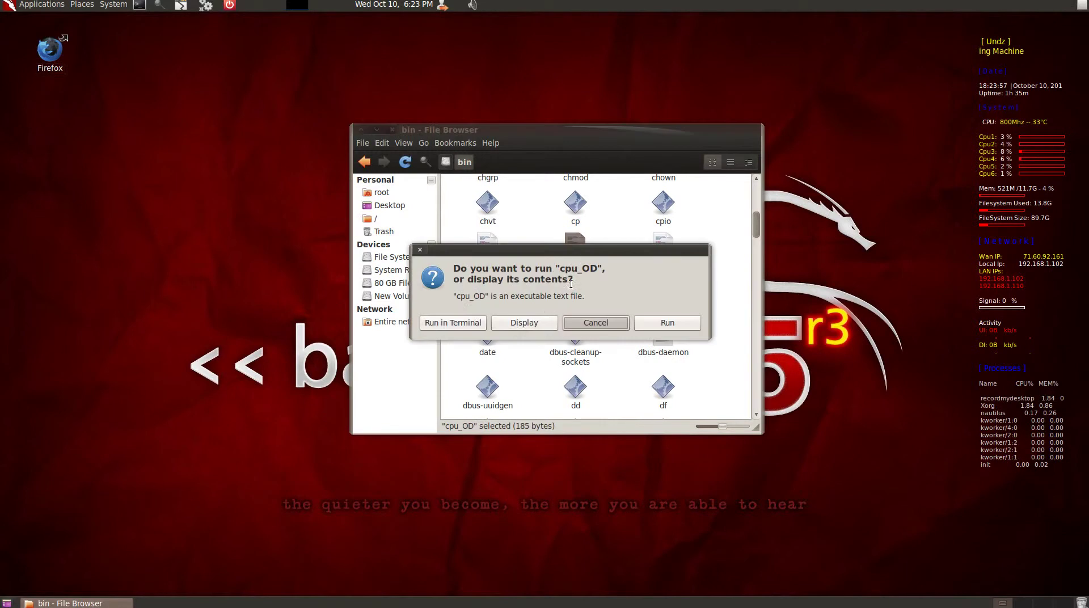
{"action": "left_click", "coordinate": [527, 323]}
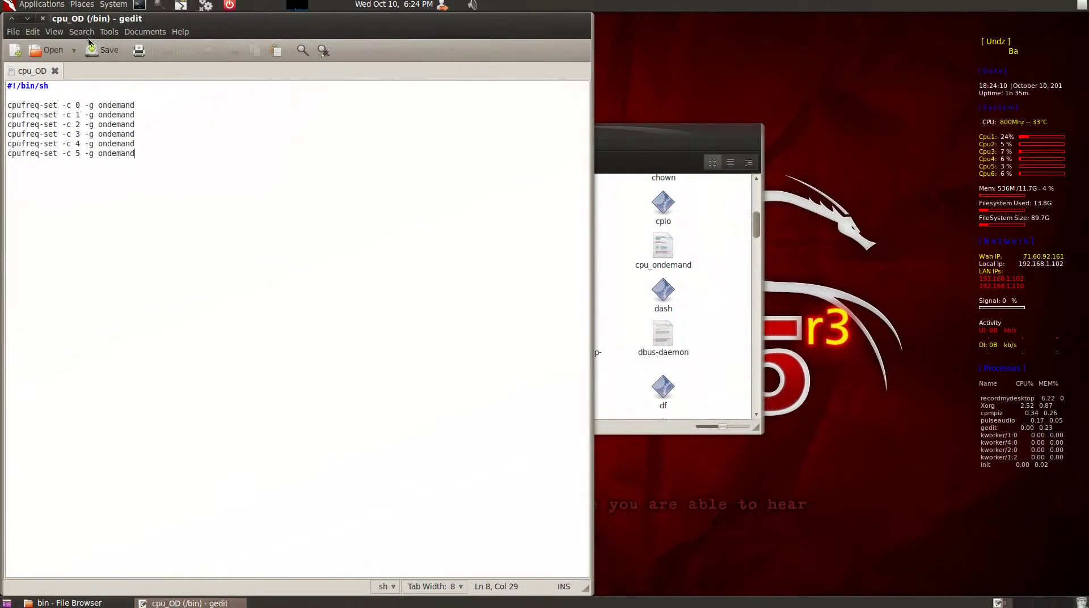
{"action": "left_click", "coordinate": [43, 20]}
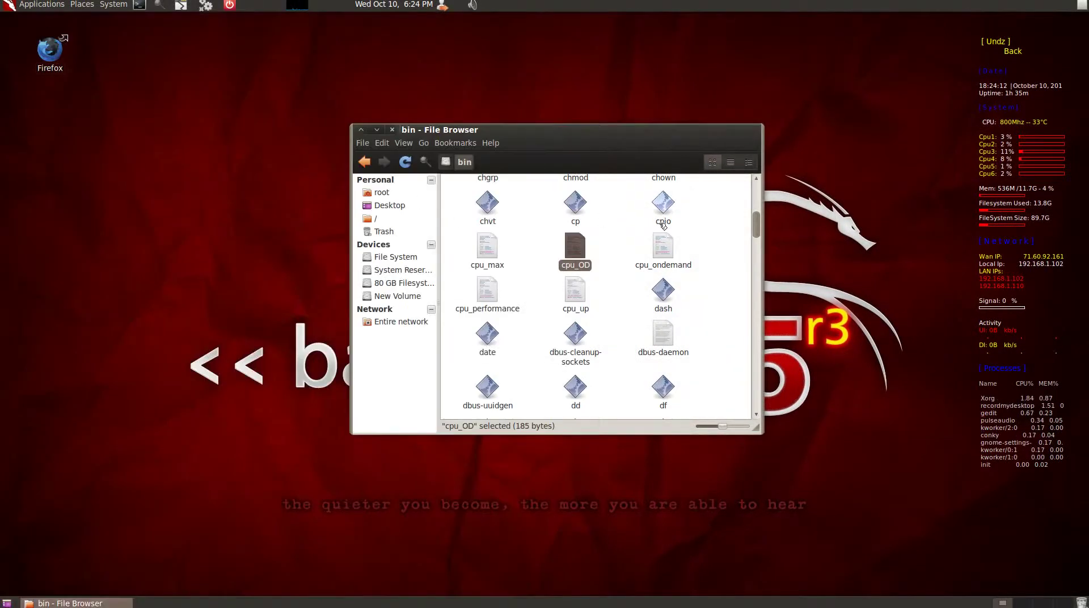
- Check cpu_OD's execute permission in its Properties, then close the bin folder window
{"action": "right_click", "coordinate": [576, 258]}
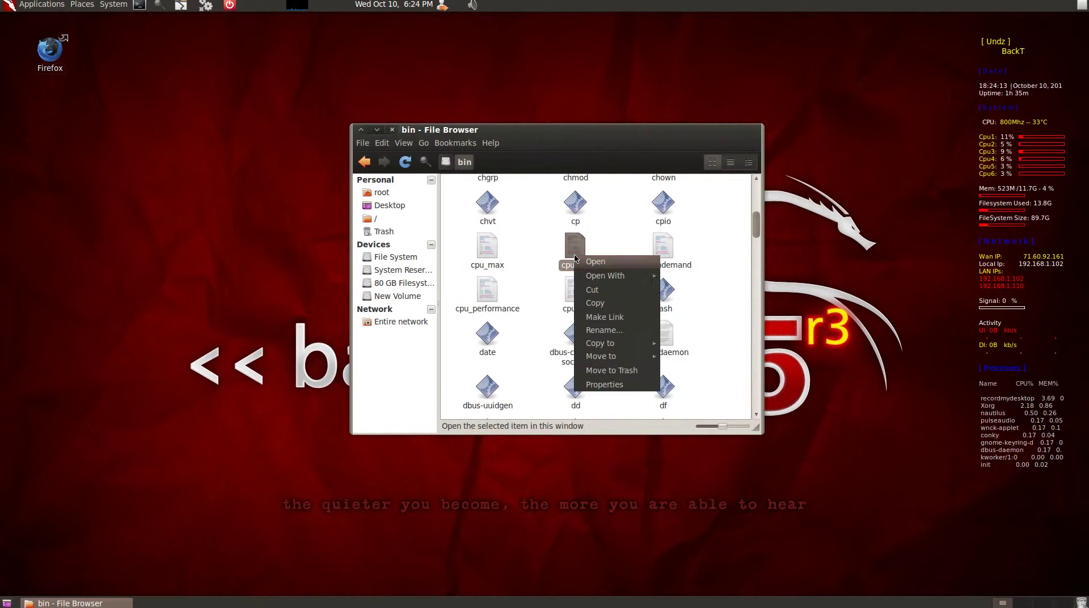
{"action": "left_click", "coordinate": [604, 384]}
{"action": "left_click", "coordinate": [505, 196]}
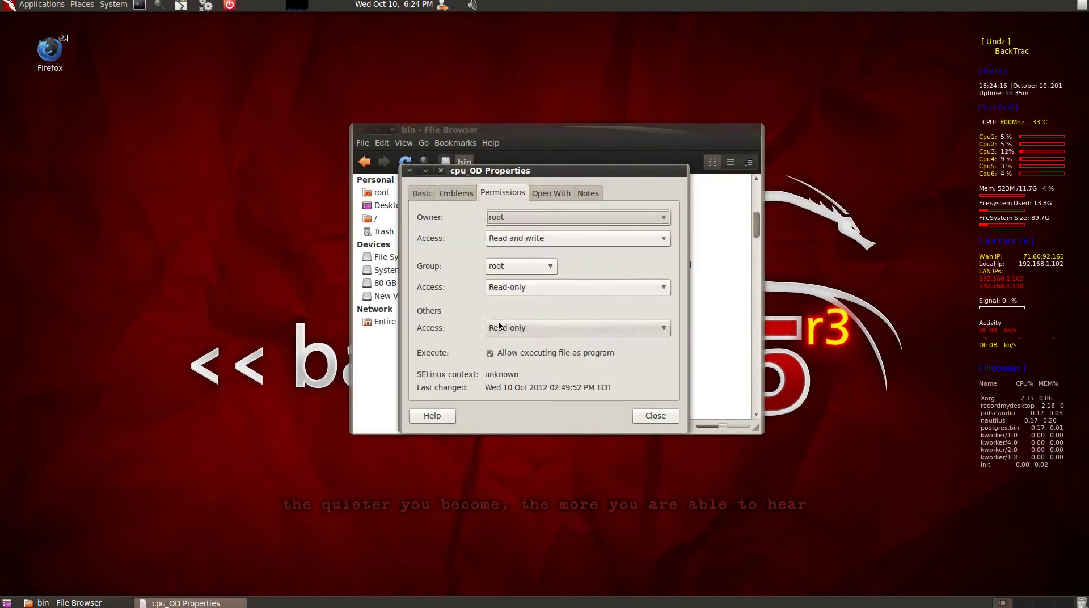
{"action": "left_click", "coordinate": [659, 416]}
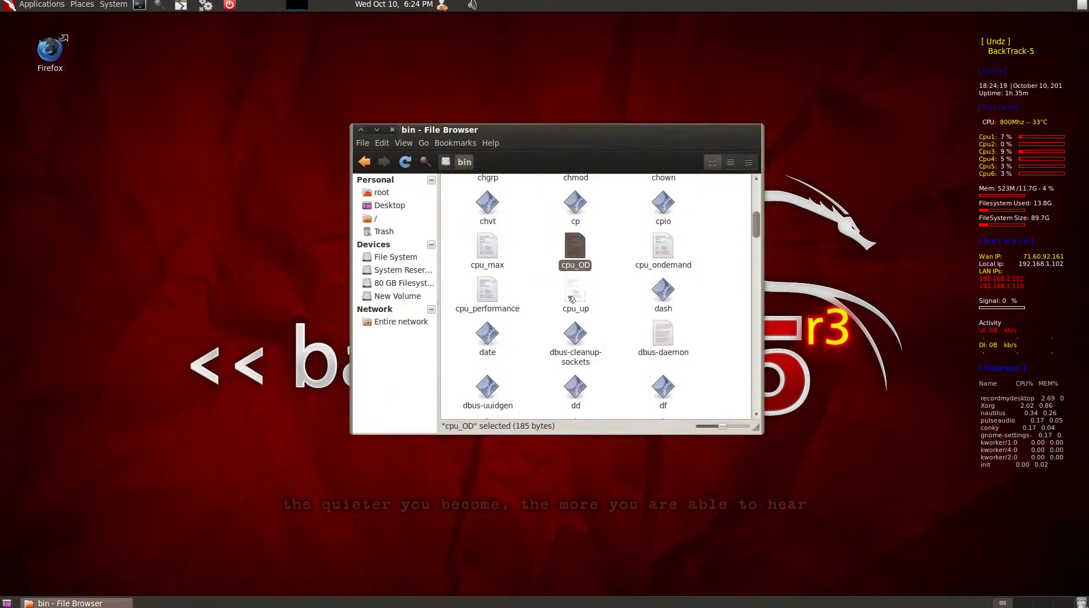
{"action": "left_click", "coordinate": [393, 130]}
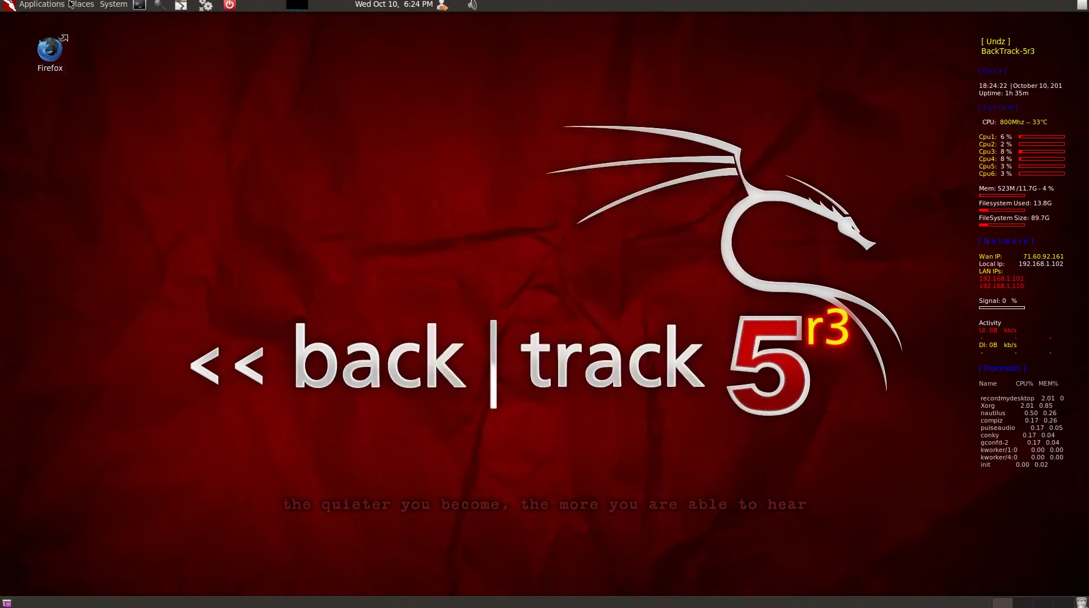
- Open the Main Menu editor and add a new menu named 'test' under Applications
{"action": "left_click", "coordinate": [112, 6]}
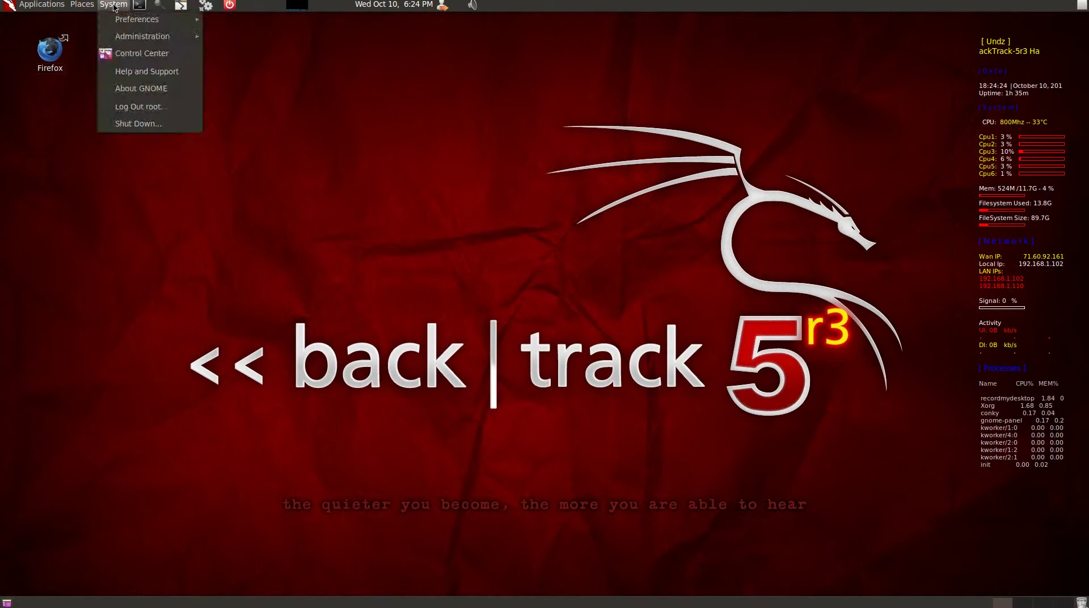
{"action": "mouse_move", "coordinate": [124, 19]}
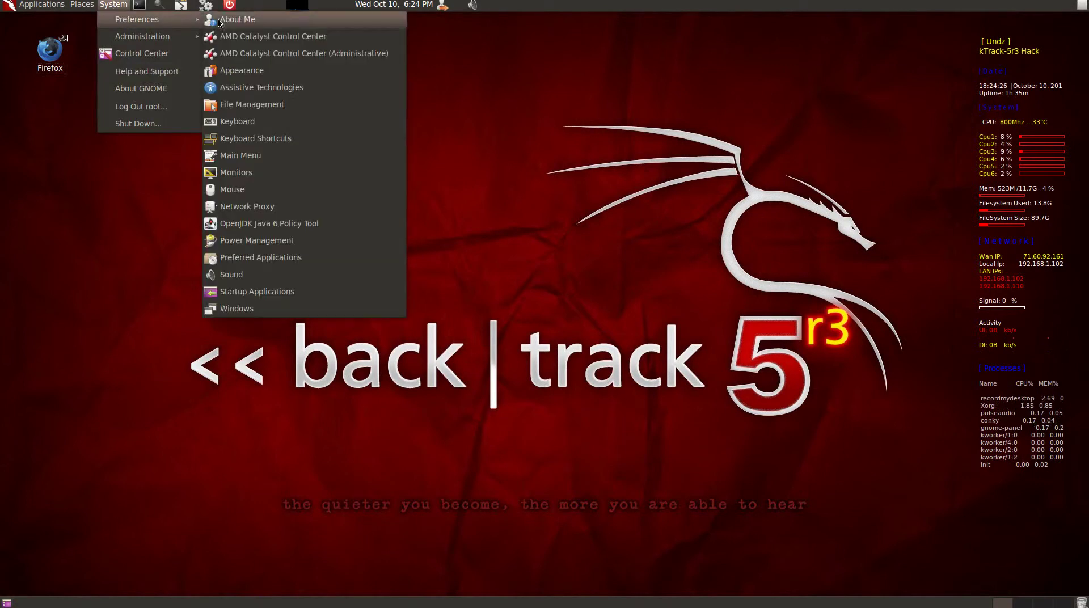
{"action": "left_click", "coordinate": [238, 161]}
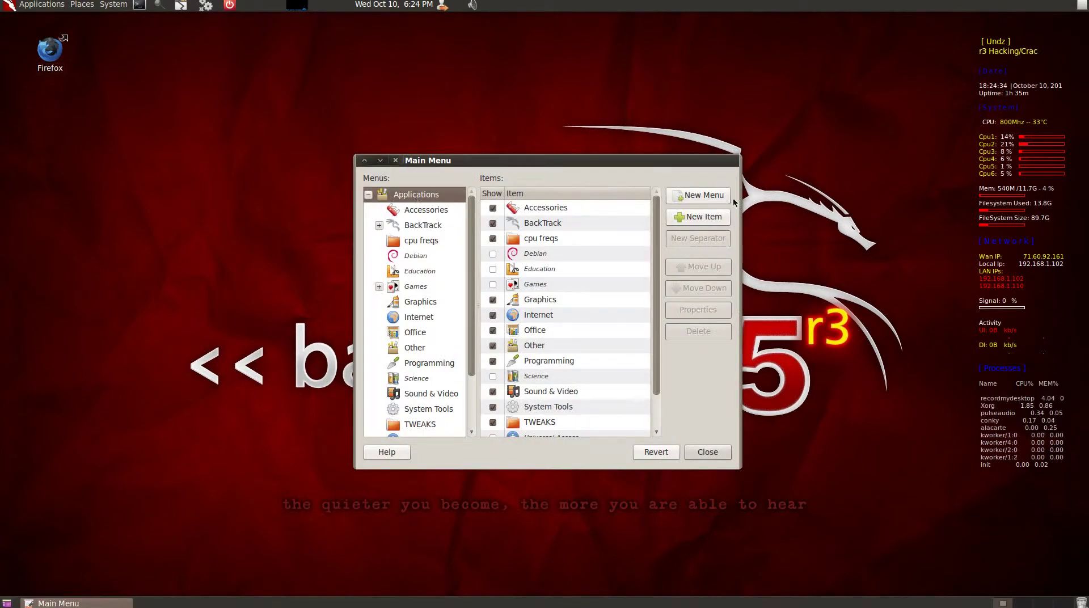
{"action": "left_click", "coordinate": [369, 195]}
{"action": "left_click", "coordinate": [703, 196]}
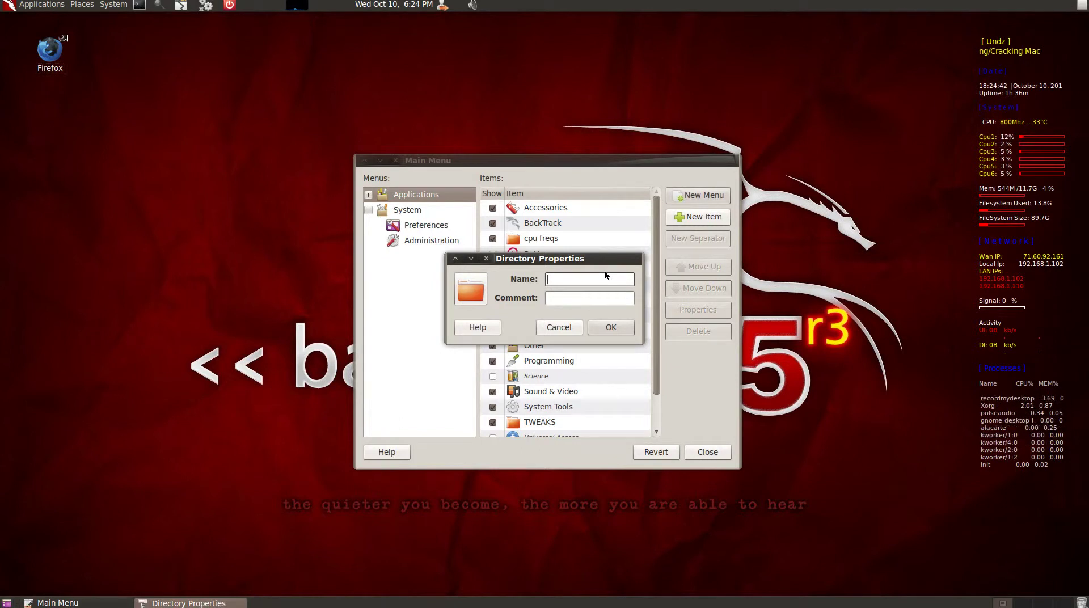
{"action": "type", "text": "test"}
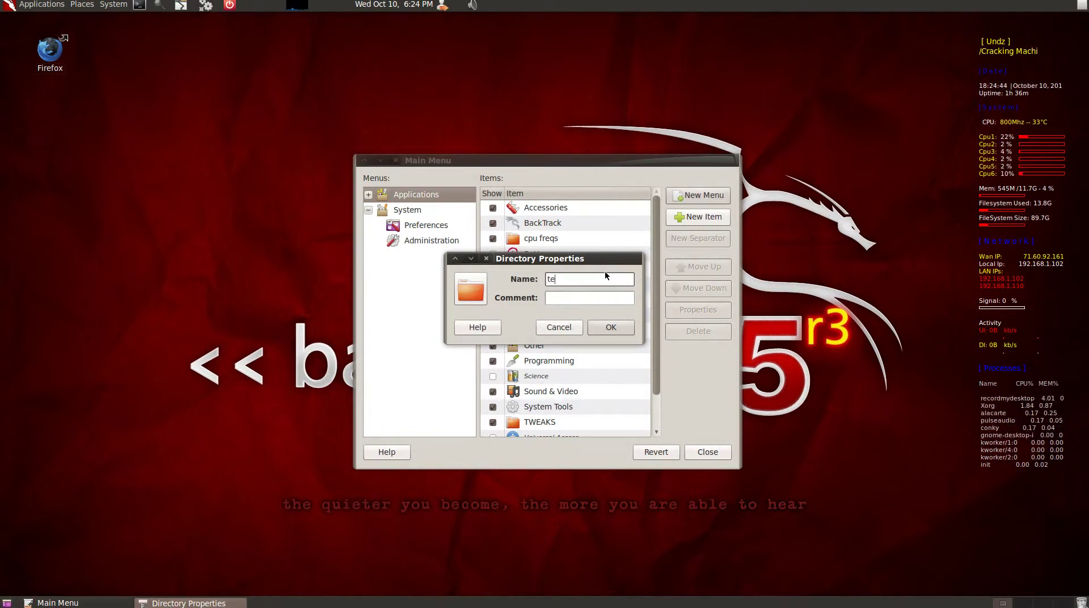
{"action": "left_click", "coordinate": [608, 331]}
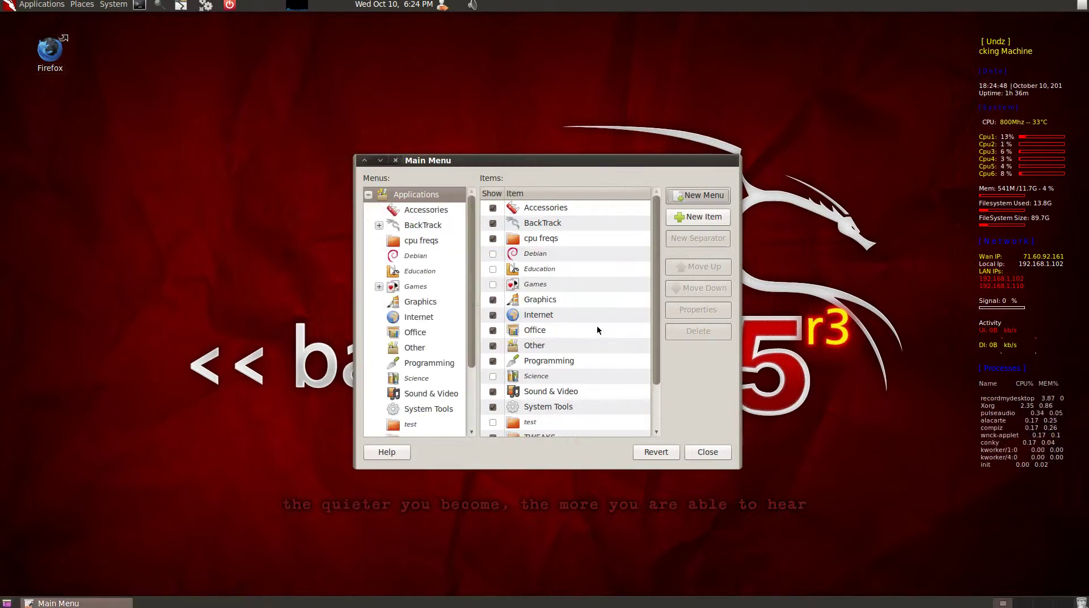
- Start a new launcher in the test menu named 'cpu up'
{"action": "left_click", "coordinate": [400, 430]}
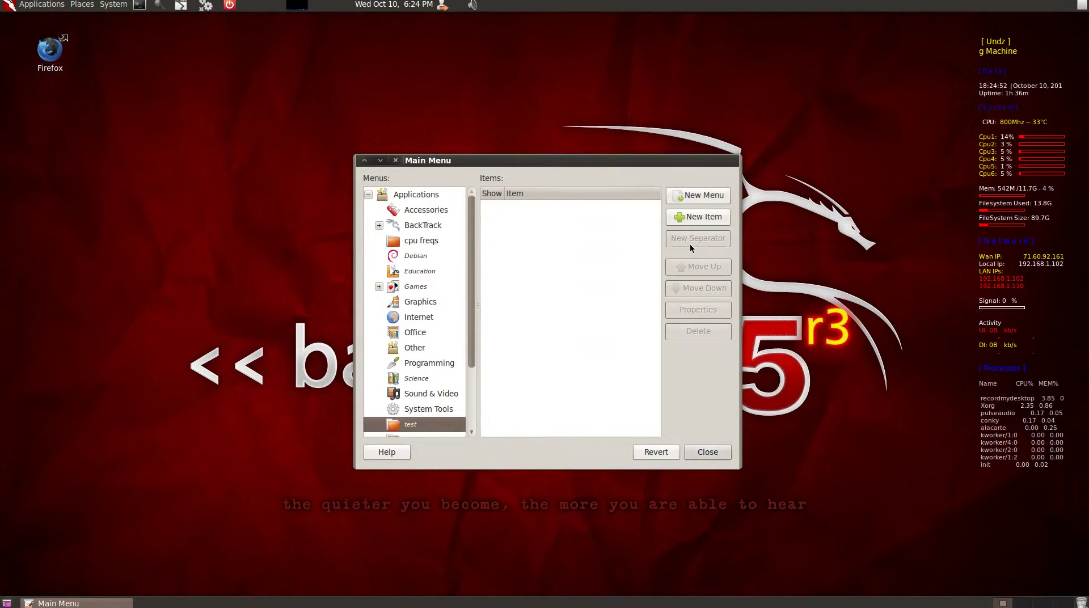
{"action": "left_click", "coordinate": [697, 217]}
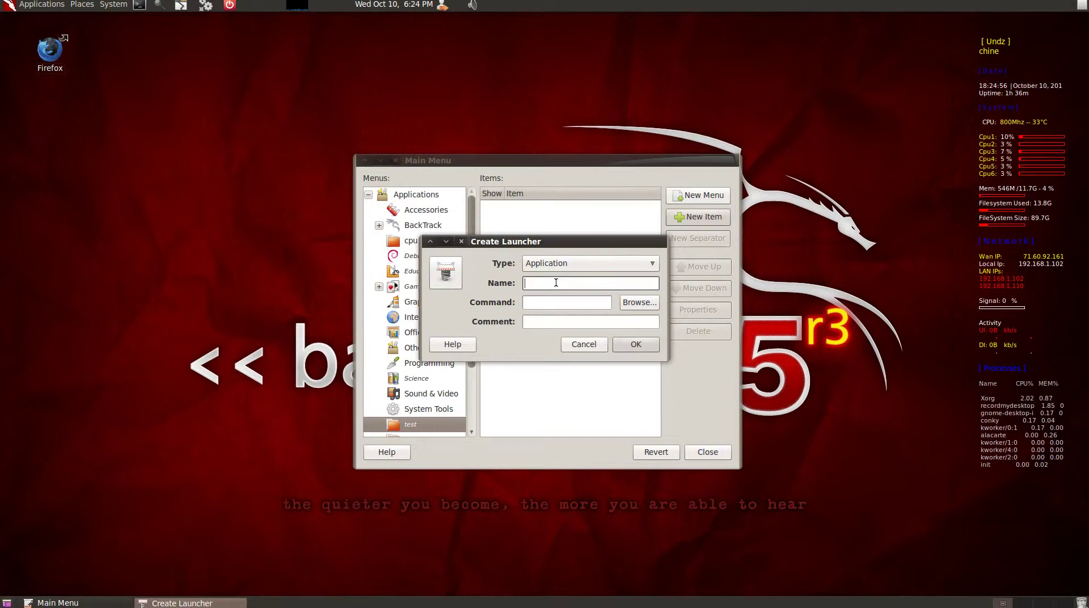
{"action": "type", "text": "cpu up"}
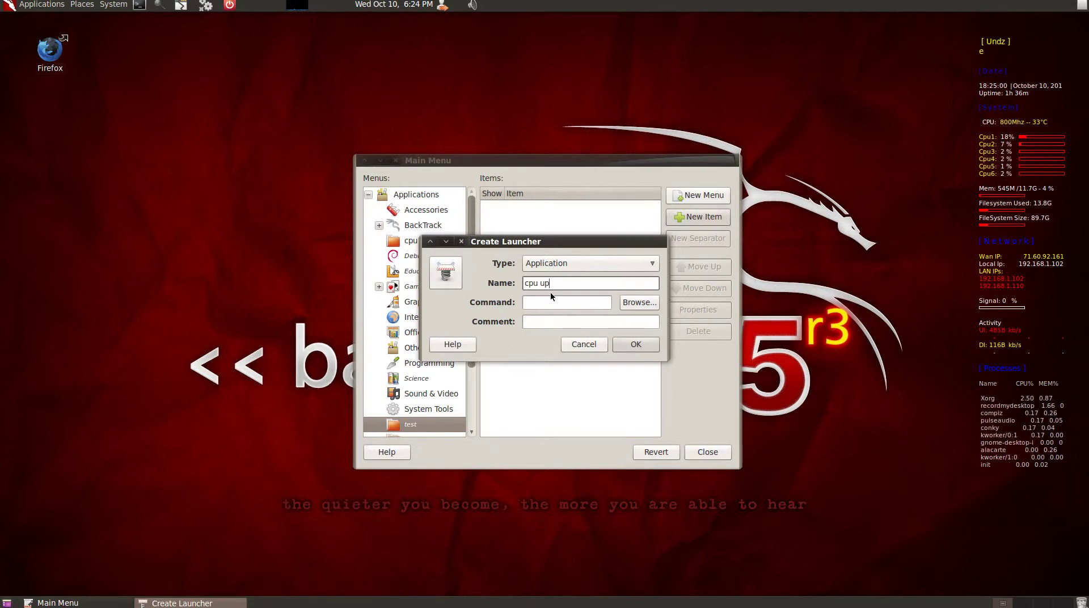
{"action": "left_click", "coordinate": [576, 303]}
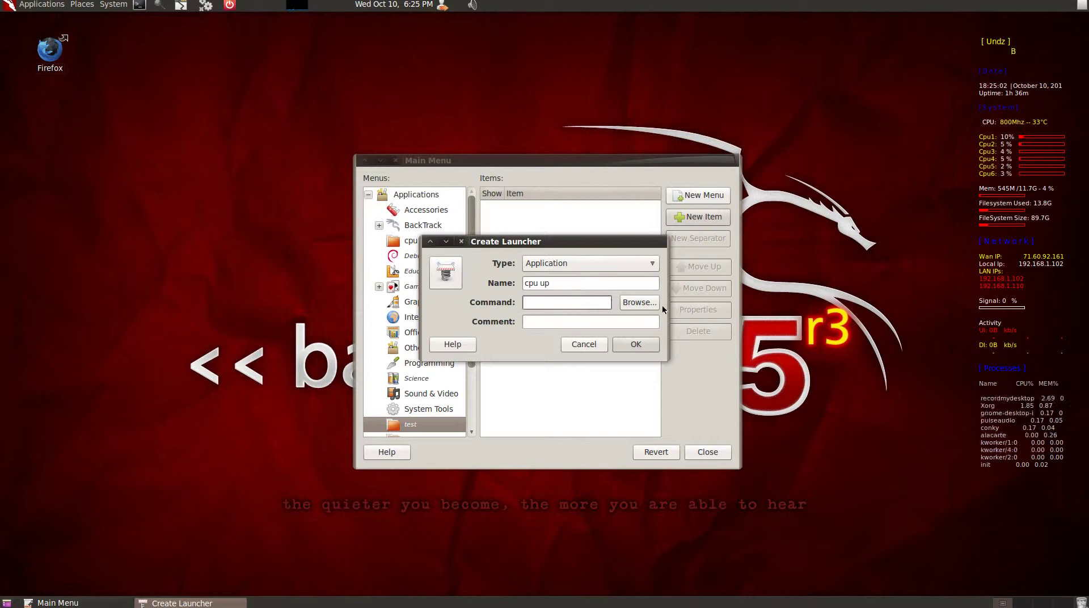
- Set the launcher's command to /bin/cpu_performance and confirm it
{"action": "left_click", "coordinate": [645, 304]}
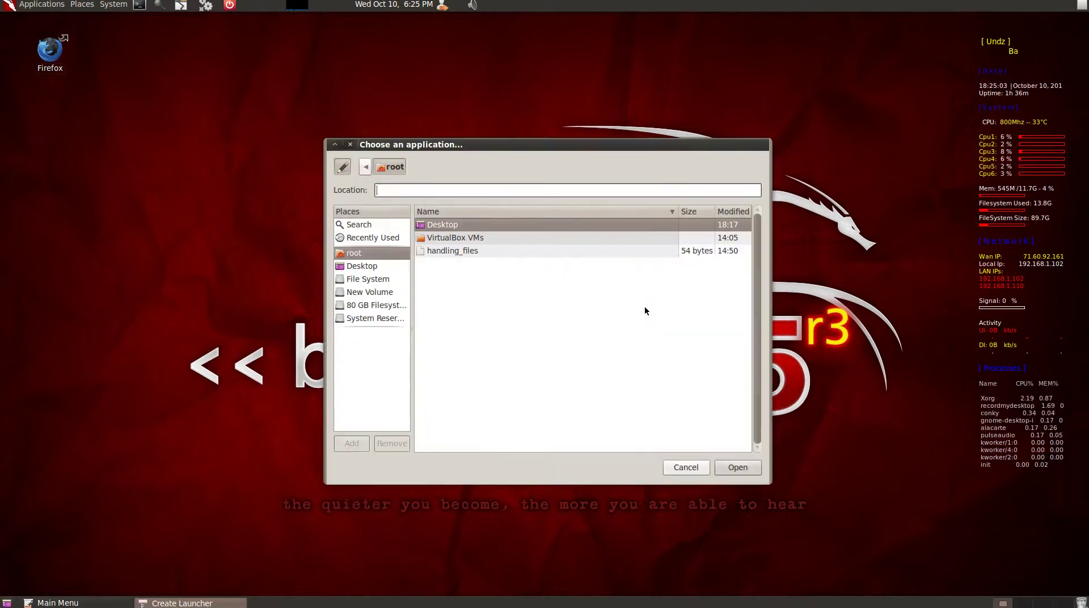
{"action": "left_click", "coordinate": [366, 281]}
{"action": "left_click", "coordinate": [425, 227]}
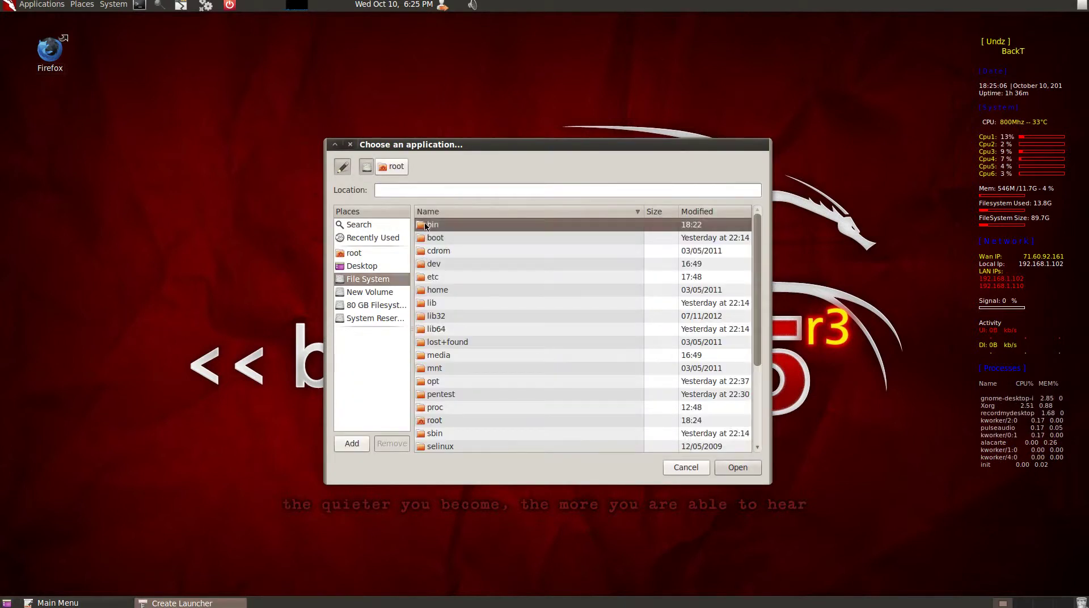
{"action": "double_click", "coordinate": [426, 227]}
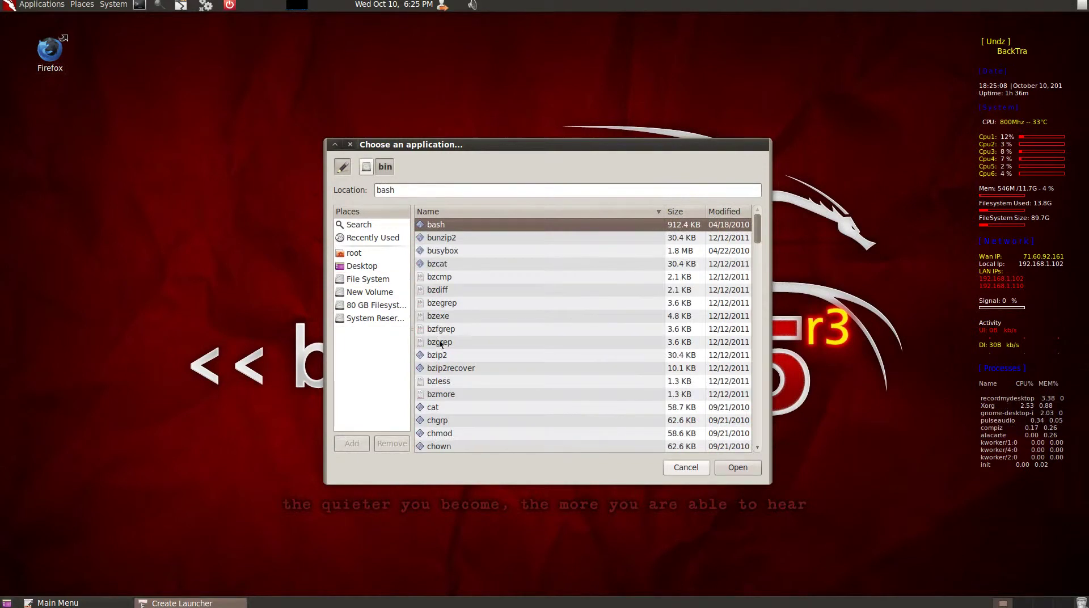
{"action": "scroll", "coordinate": [443, 292], "scroll_direction": "down", "scroll_amount": 1}
{"action": "scroll", "coordinate": [440, 313], "scroll_direction": "down", "scroll_amount": 1}
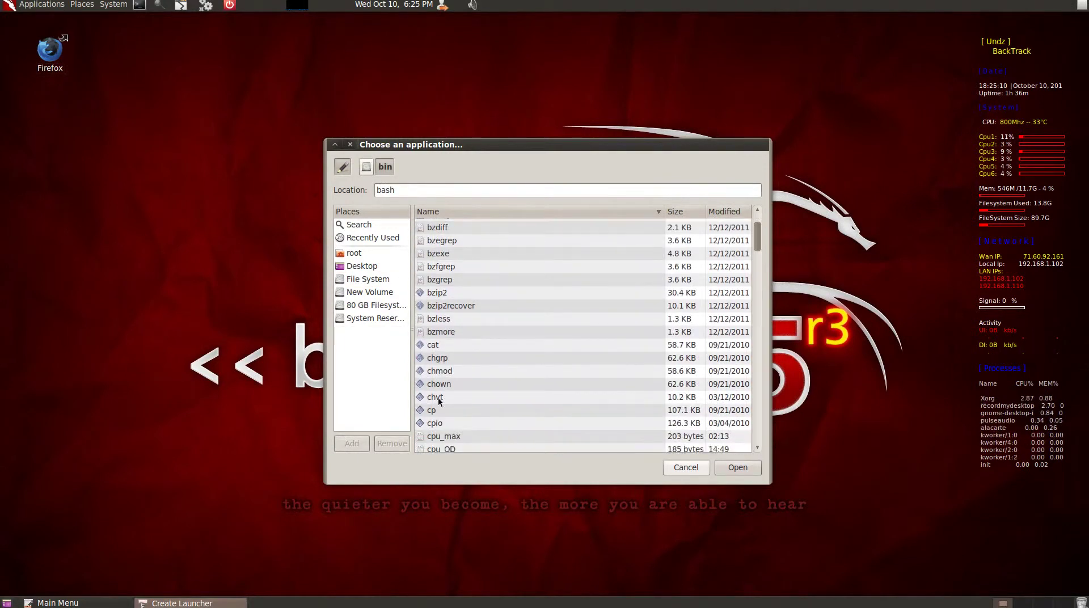
{"action": "scroll", "coordinate": [438, 409], "scroll_direction": "down", "scroll_amount": 1}
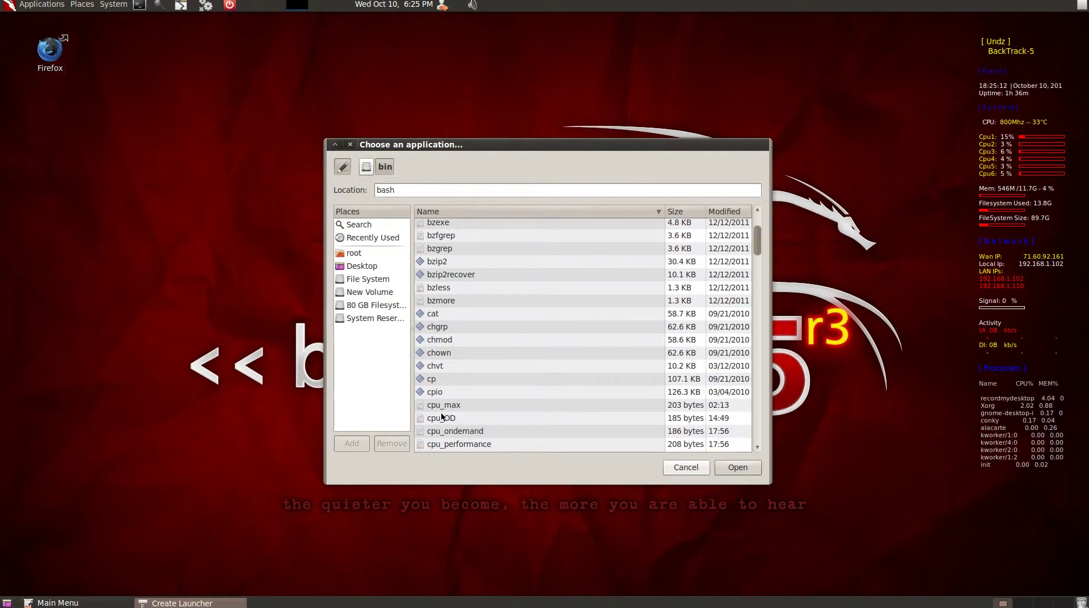
{"action": "scroll", "coordinate": [443, 417], "scroll_direction": "down", "scroll_amount": 1}
{"action": "double_click", "coordinate": [452, 411]}
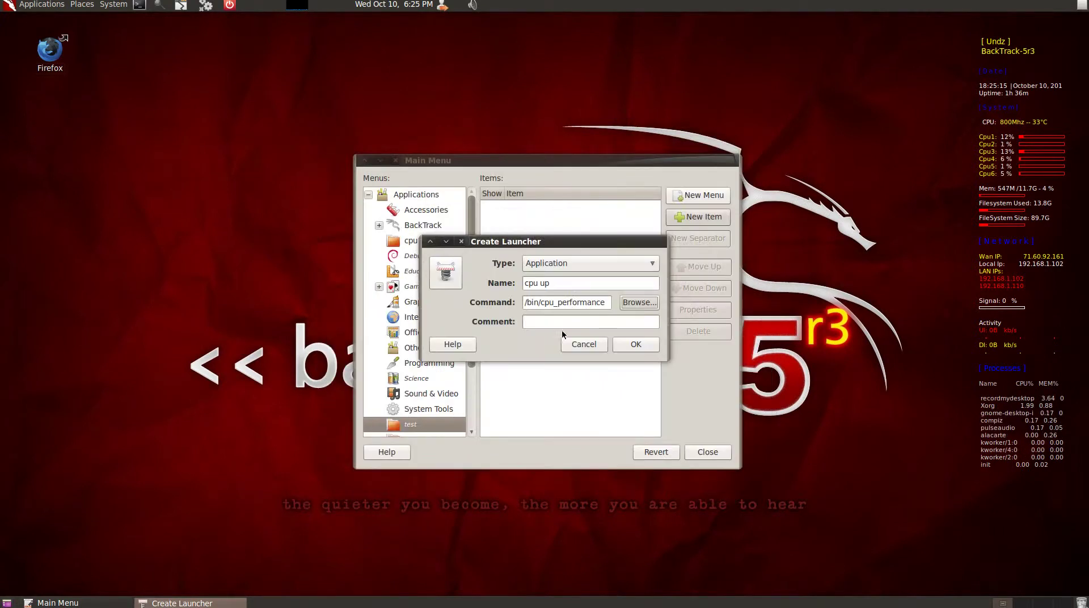
{"action": "left_click", "coordinate": [642, 346]}
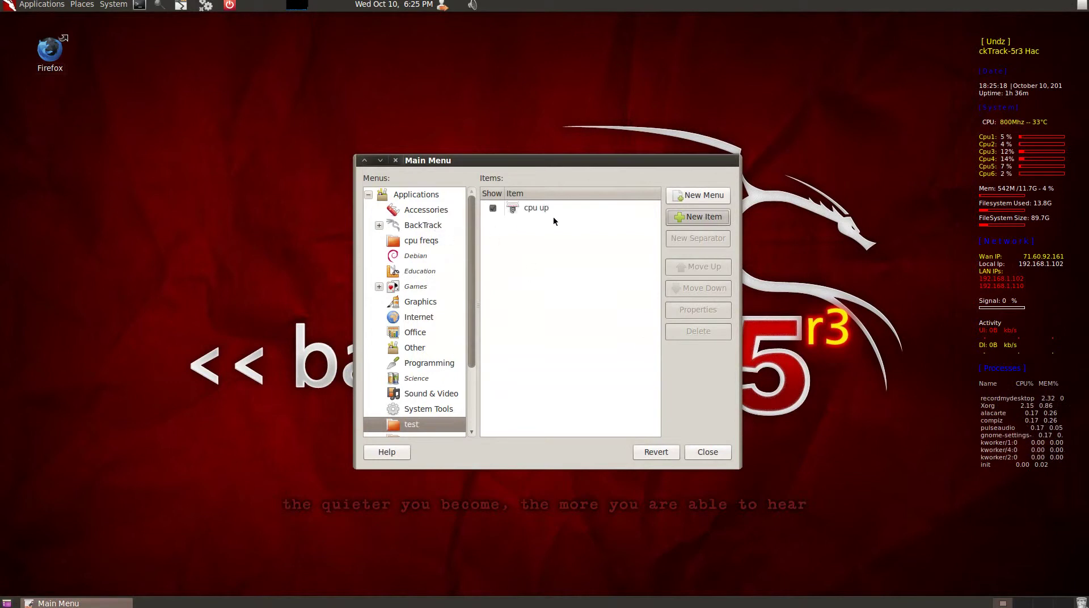
- Add a 'cpu down' launcher to the test menu with command /bin/cpu_OD
{"action": "left_click", "coordinate": [689, 219]}
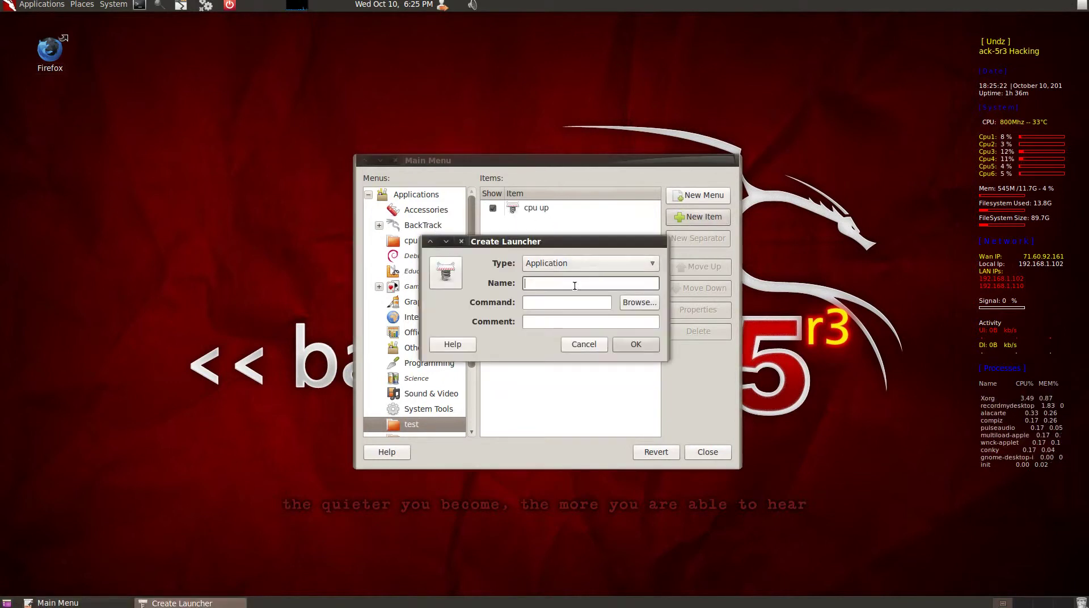
{"action": "type", "text": "cpu "}
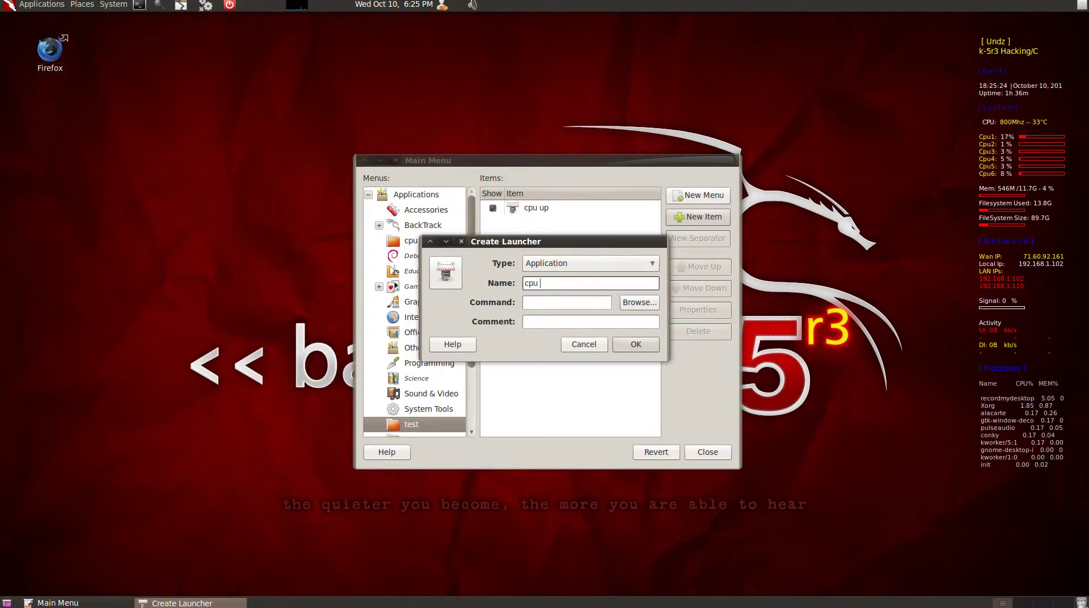
{"action": "type", "text": "down"}
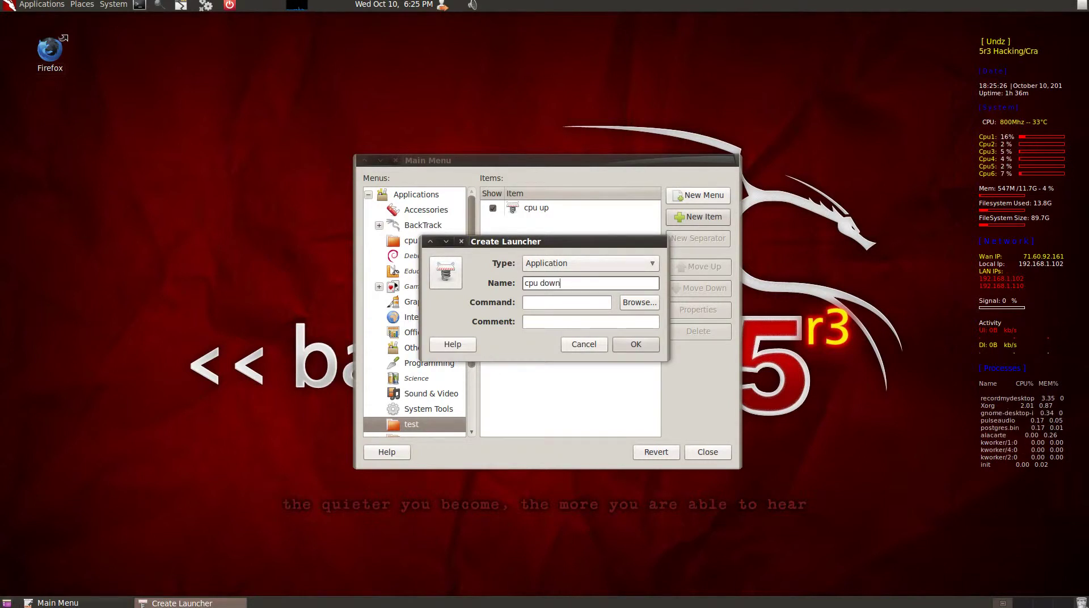
{"action": "left_click", "coordinate": [628, 303]}
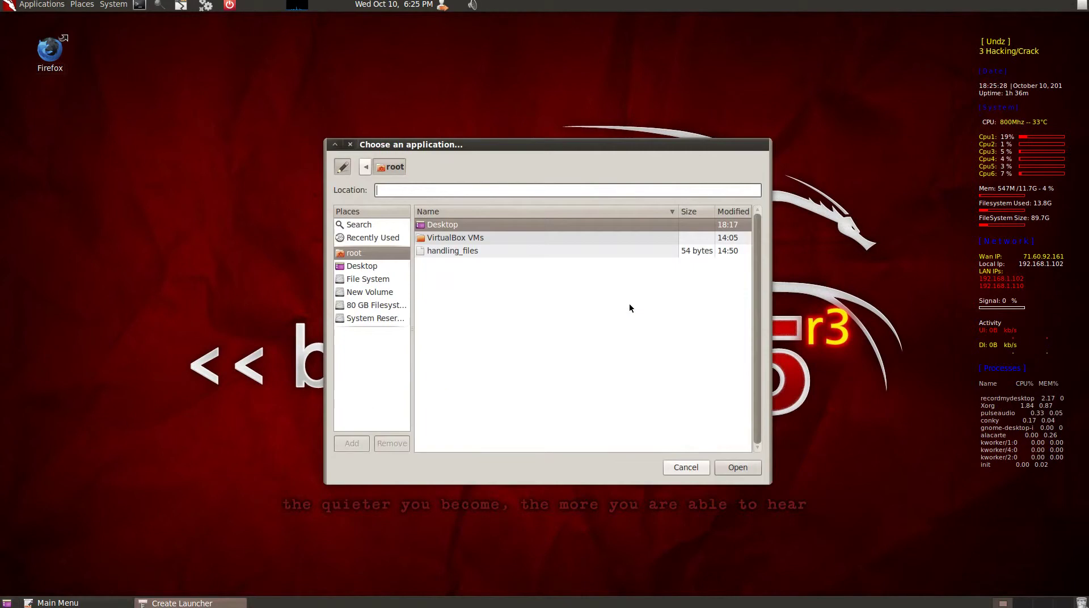
{"action": "left_click", "coordinate": [372, 281]}
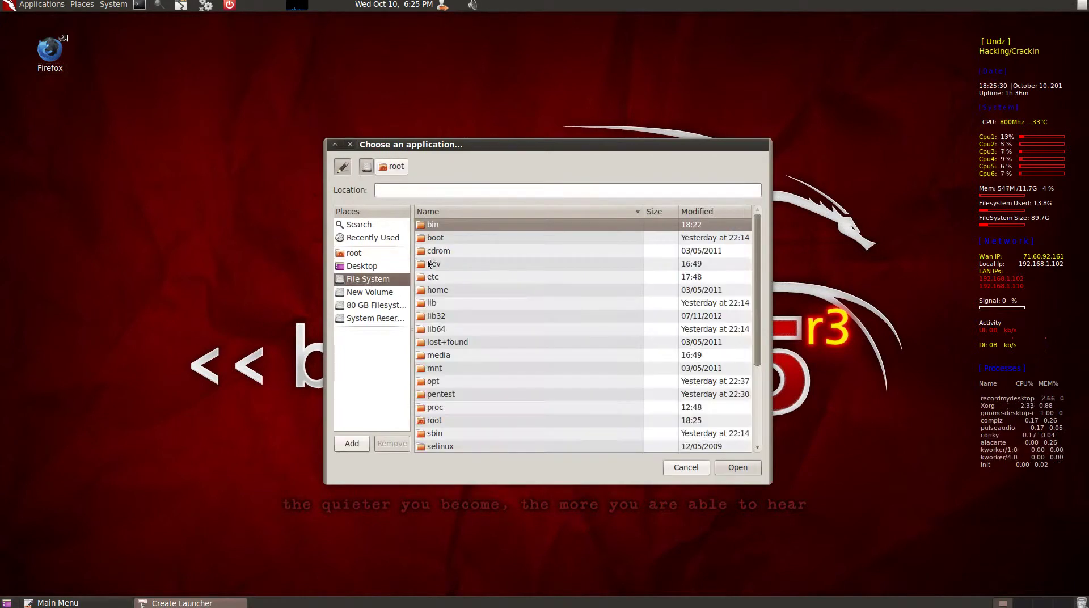
{"action": "double_click", "coordinate": [431, 226]}
{"action": "scroll", "coordinate": [460, 330], "scroll_direction": "down", "scroll_amount": 4}
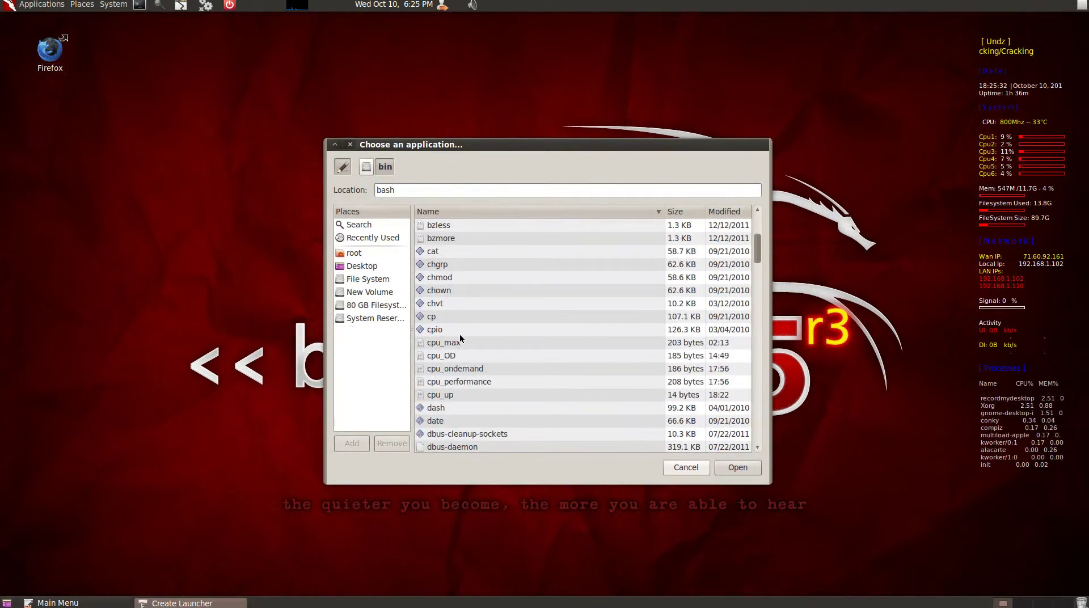
{"action": "double_click", "coordinate": [440, 355]}
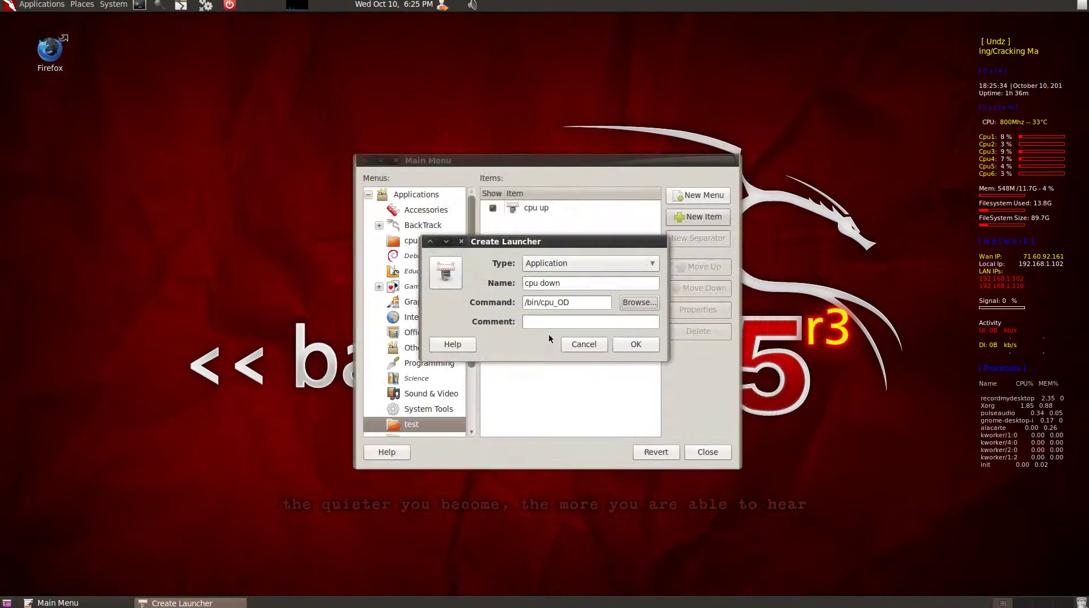
{"action": "left_click", "coordinate": [634, 345]}
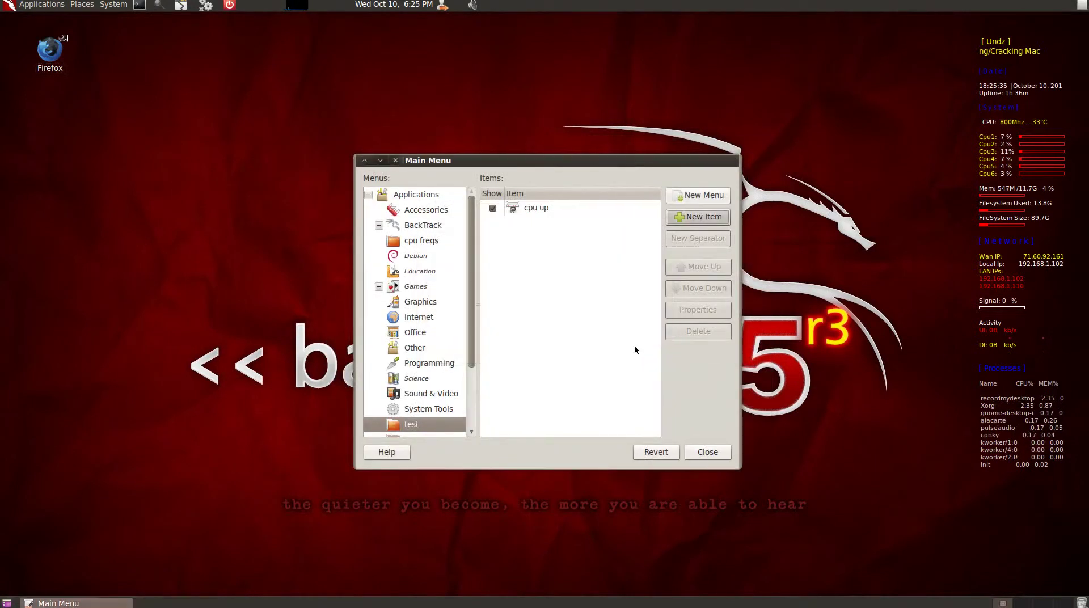
- Close the menu editor and run Applications > test > cpu down
{"action": "left_click", "coordinate": [697, 451]}
{"action": "left_click", "coordinate": [47, 7]}
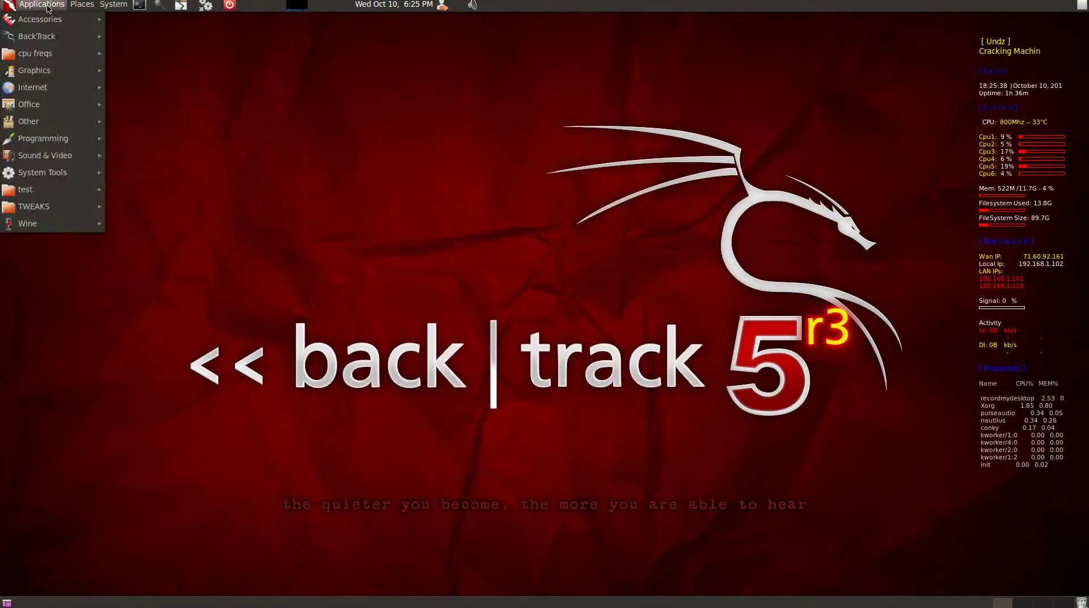
{"action": "mouse_move", "coordinate": [42, 39]}
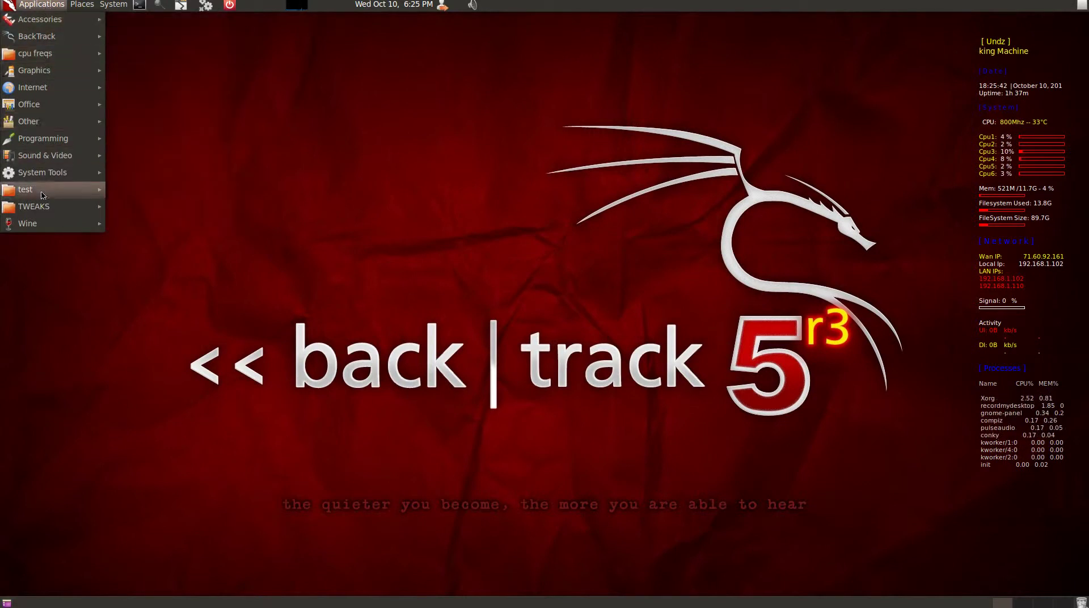
{"action": "mouse_move", "coordinate": [42, 195]}
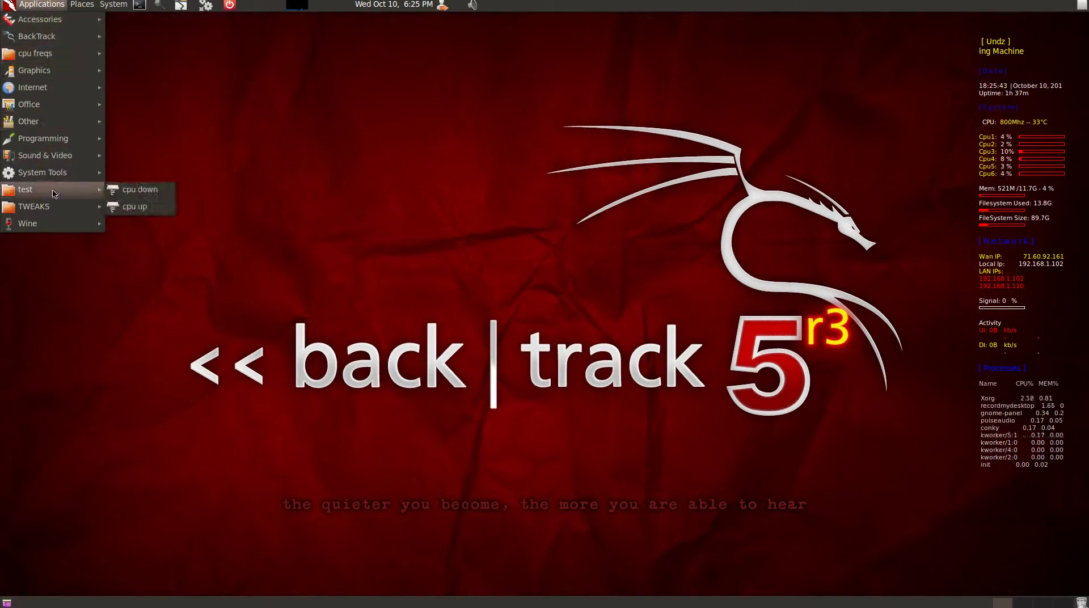
{"action": "left_click", "coordinate": [149, 195]}
- Run test > cpu up to reach 3000 MHz, then cpu down to return to 800 MHz
{"action": "left_click", "coordinate": [36, 4]}
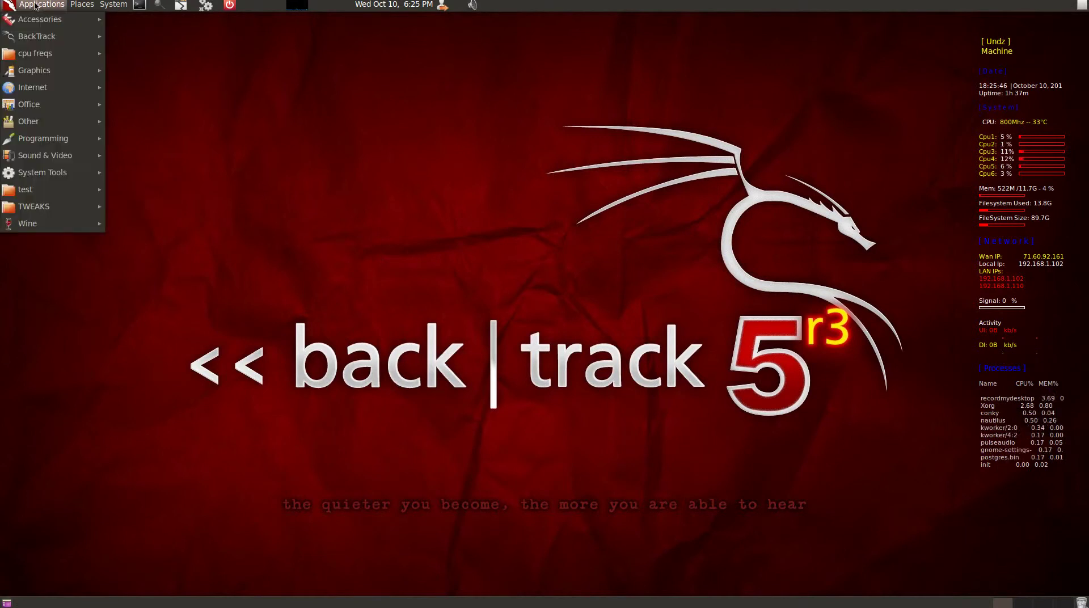
{"action": "mouse_move", "coordinate": [34, 191]}
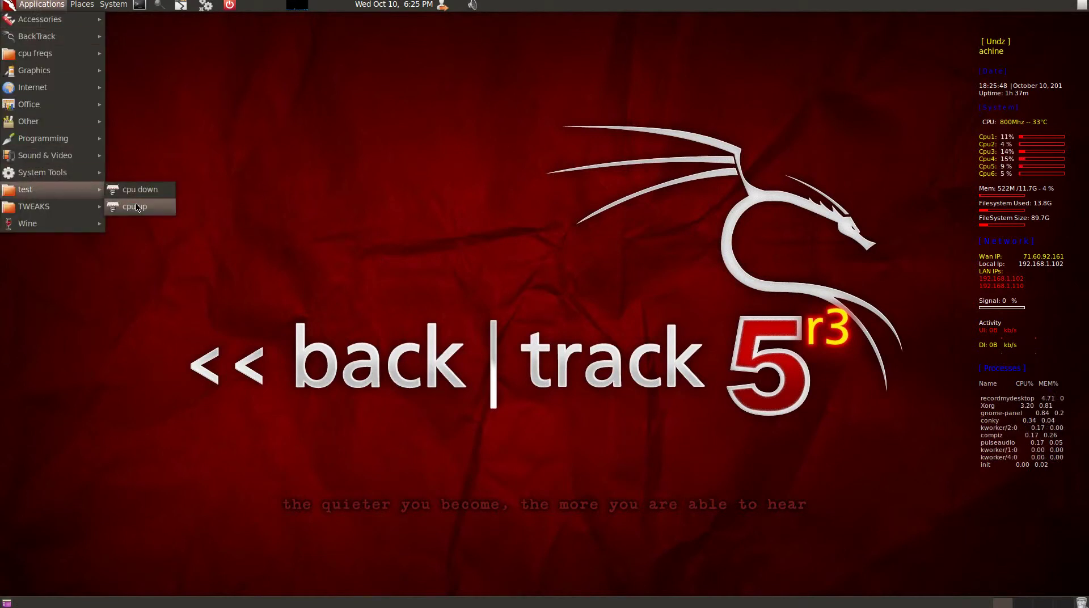
{"action": "left_click", "coordinate": [137, 207]}
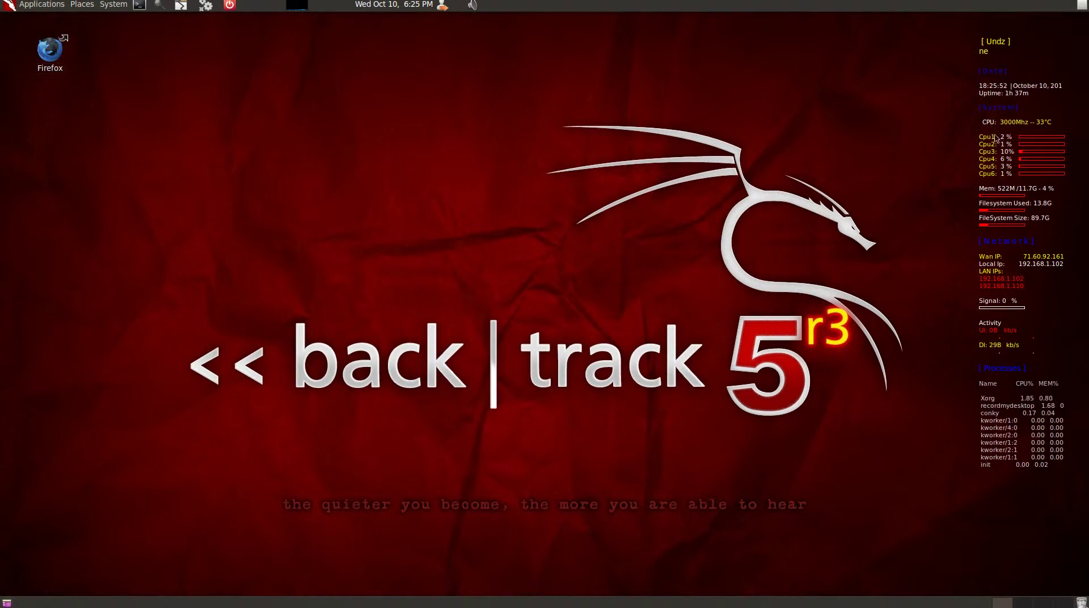
{"action": "left_click", "coordinate": [41, 4]}
{"action": "mouse_move", "coordinate": [20, 171]}
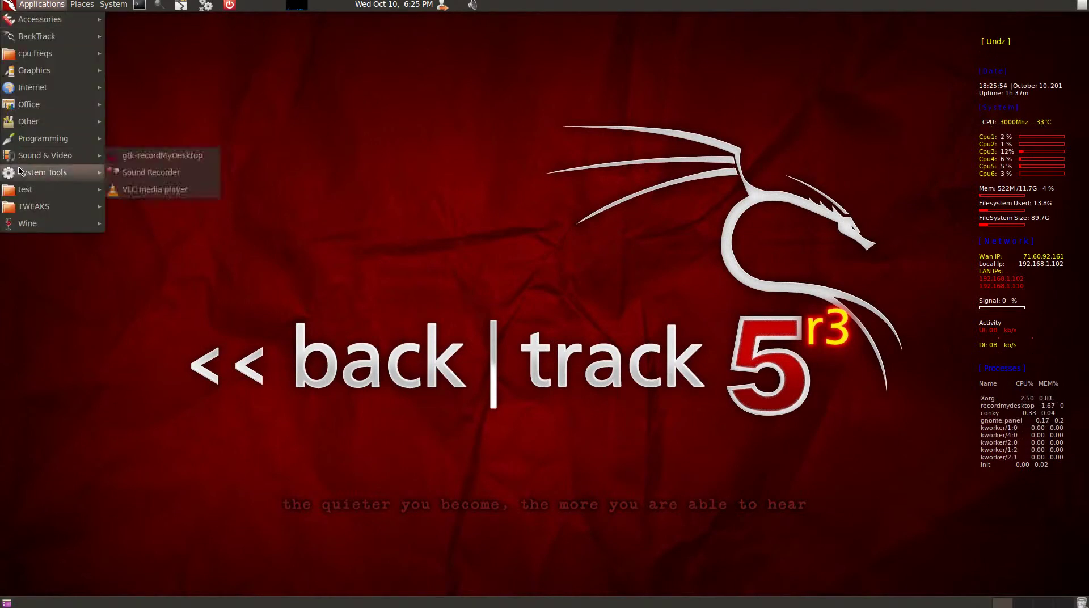
{"action": "left_click", "coordinate": [141, 197]}
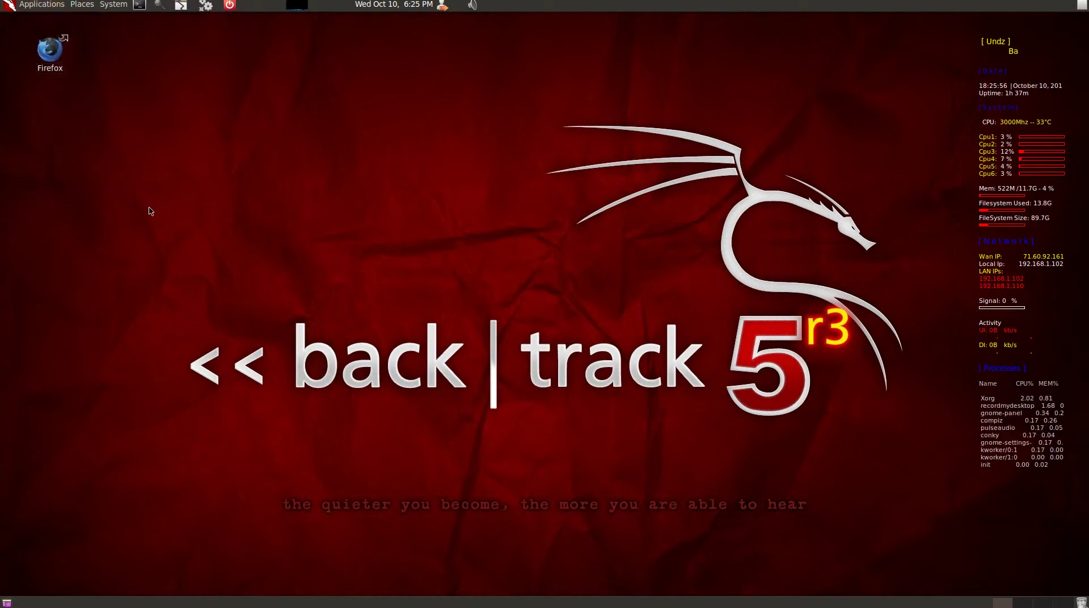